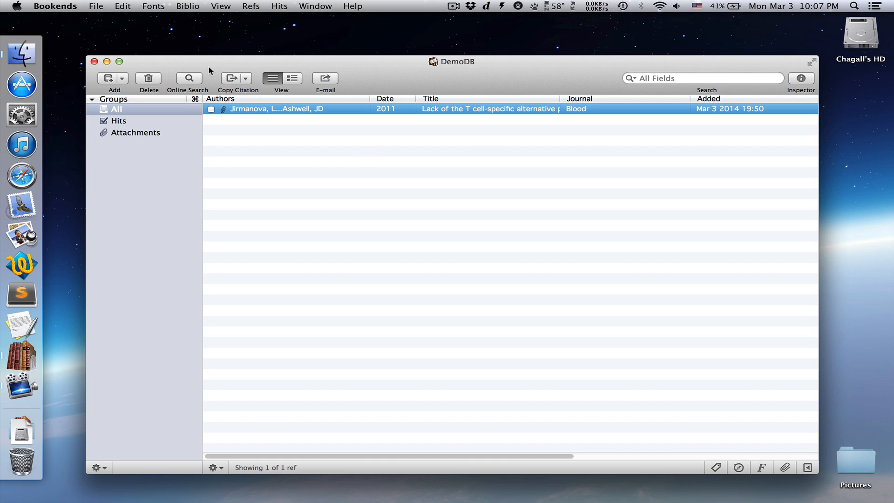
# Open the Online Search window, move it over the library, and choose PubMed as the search source
pyautogui.click(96, 6)
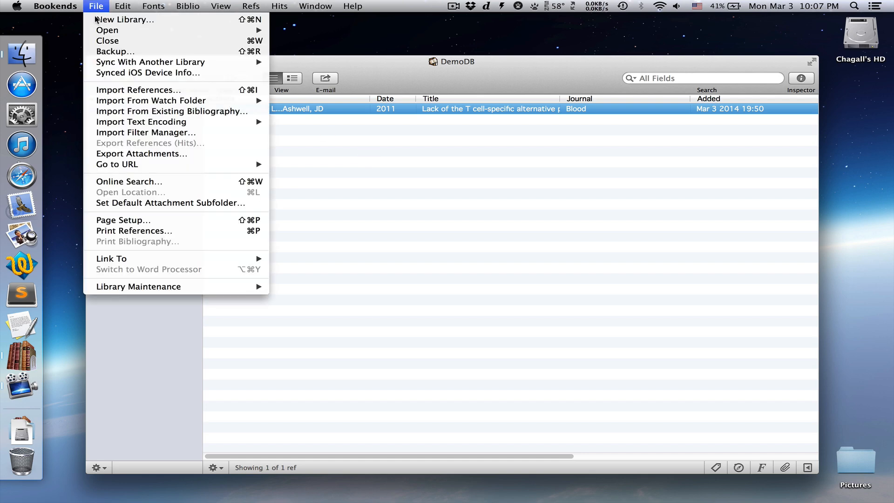
pyautogui.click(135, 181)
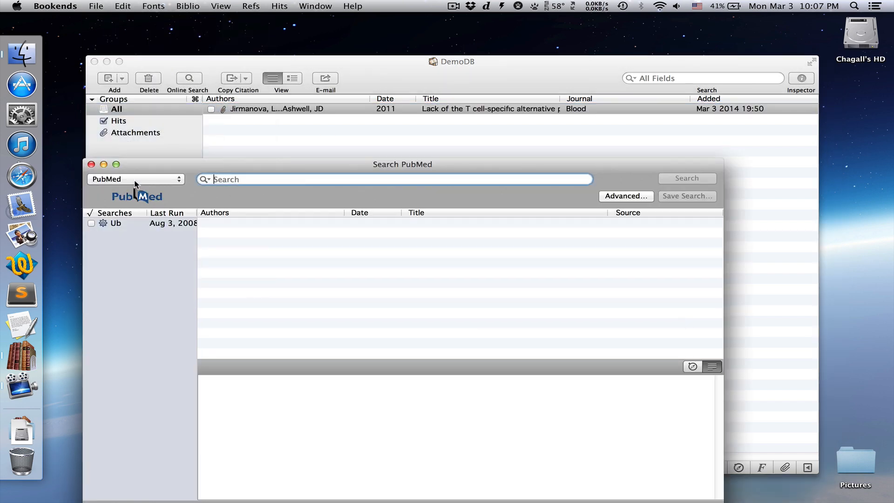
pyautogui.moveTo(156, 165); pyautogui.dragTo(186, 82)
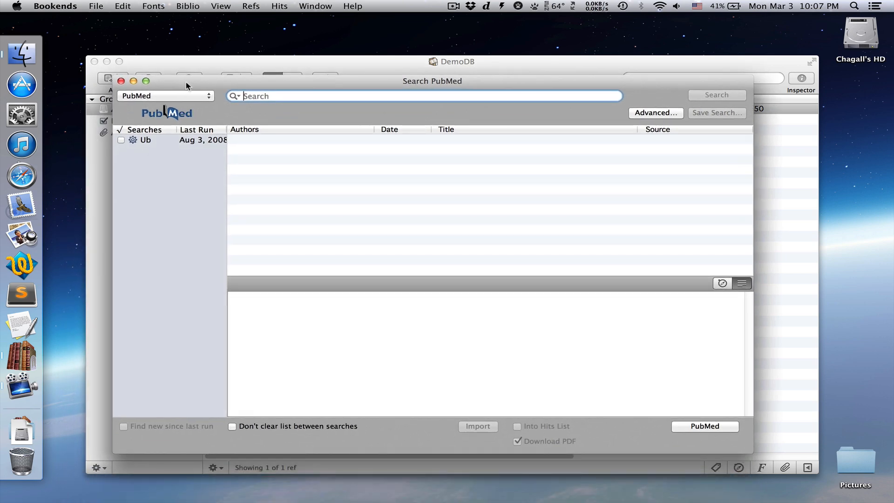
pyautogui.click(187, 96)
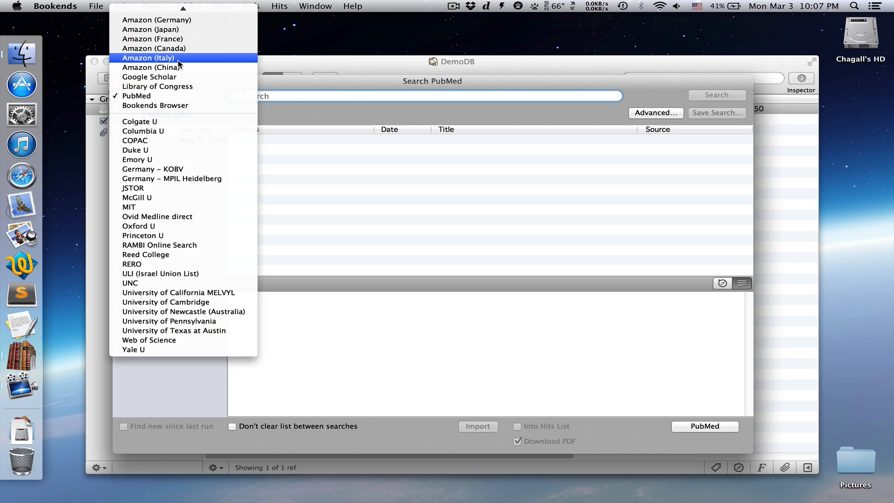
pyautogui.click(173, 95)
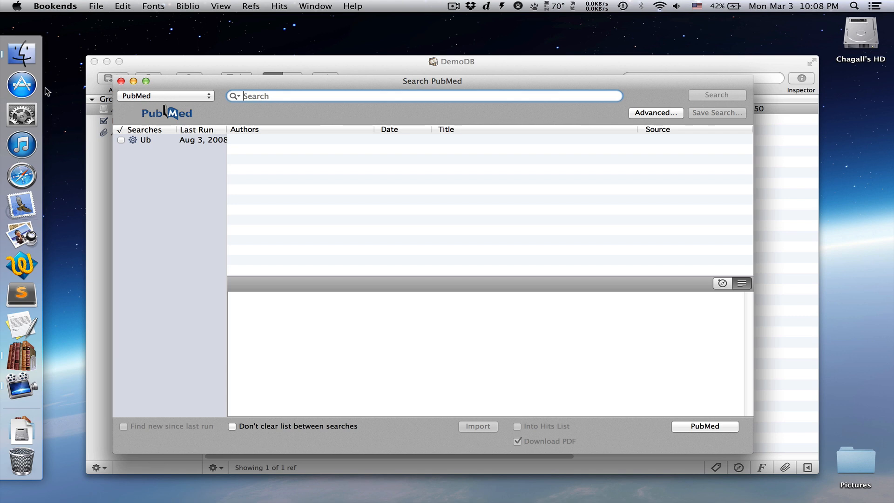
# View the filters in the Import Filter Manager and PubMed's advanced search options, closing both without changes
pyautogui.click(97, 4)
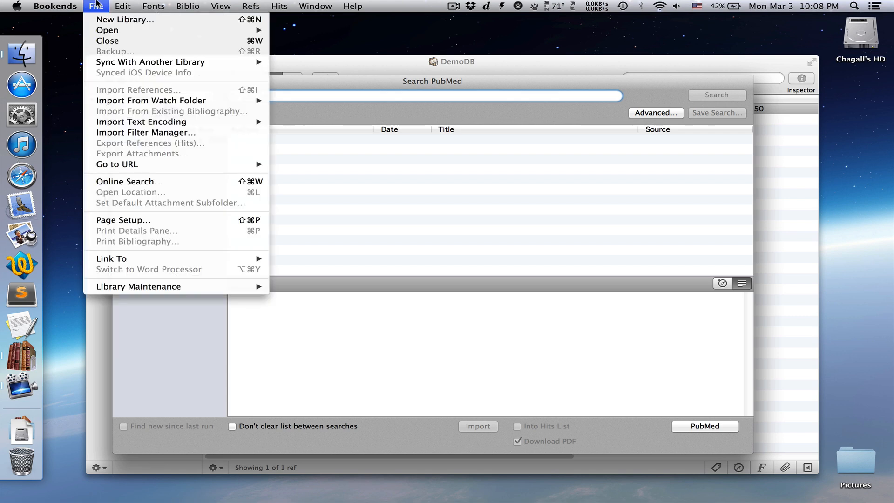
pyautogui.click(116, 133)
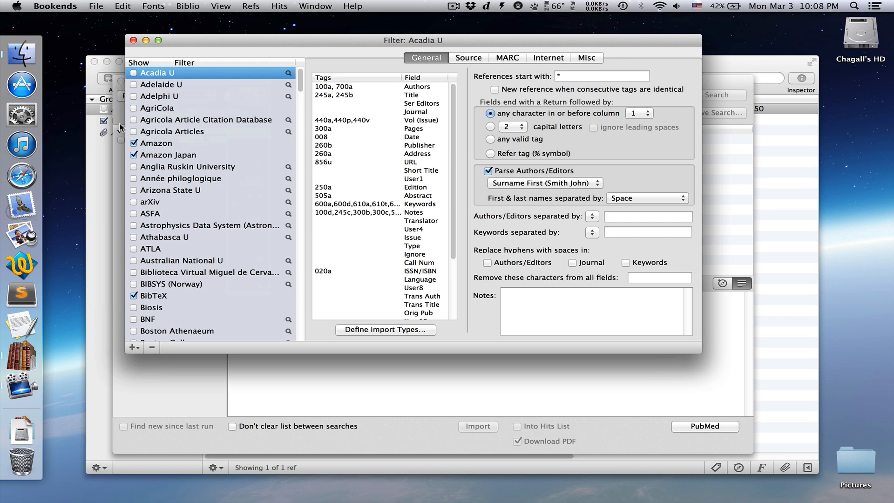
pyautogui.click(133, 40)
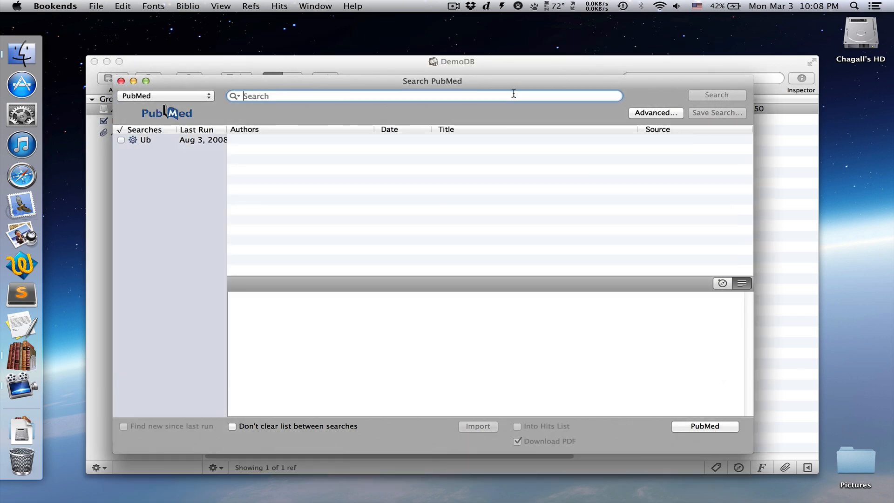
pyautogui.click(652, 114)
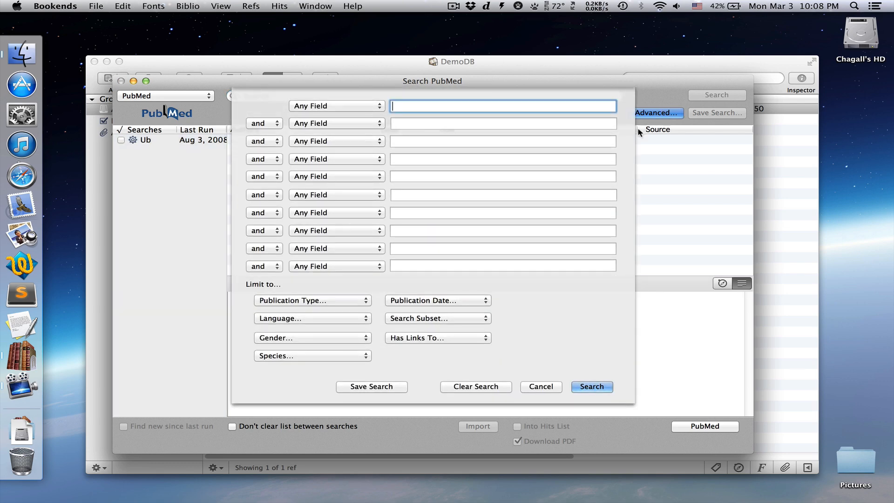
pyautogui.click(539, 388)
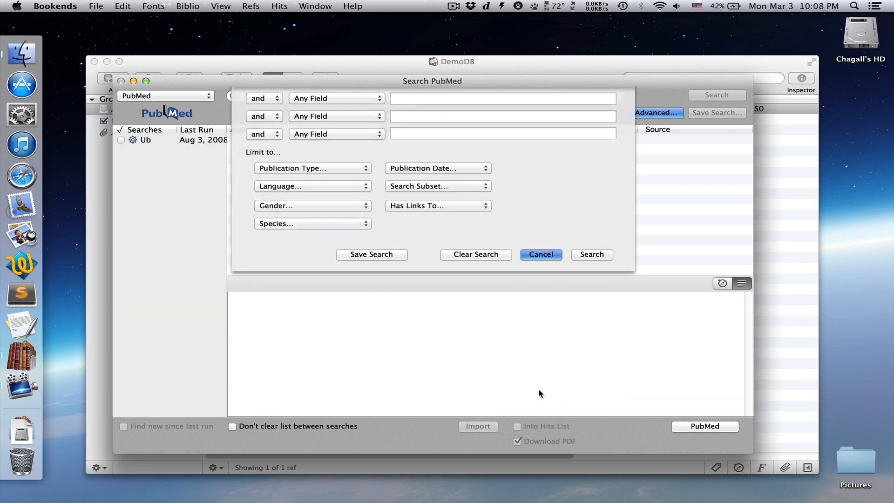
# Search PubMed for the author's surname together with the term p38
pyautogui.write('ashwell ')
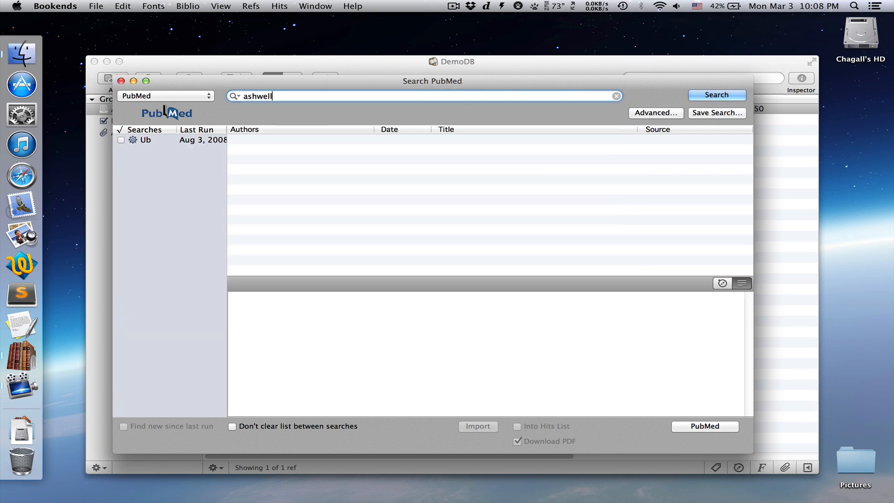
pyautogui.write('p38')
pyautogui.press('Return')
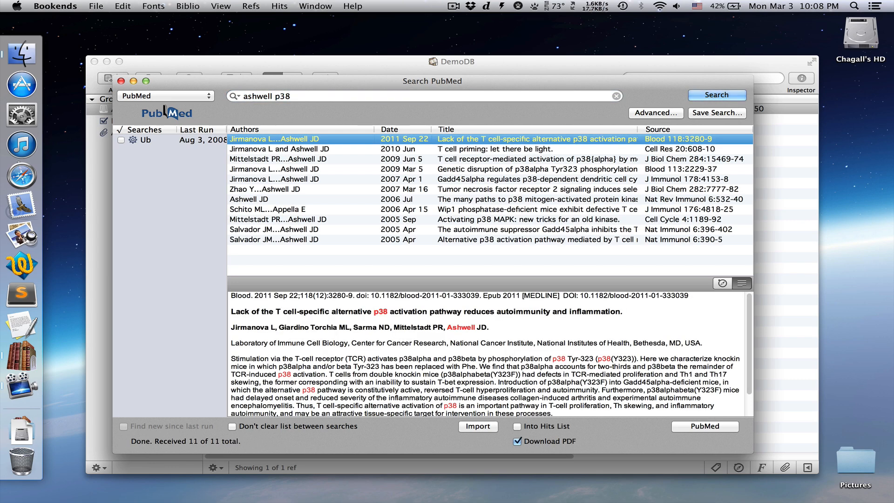
# Import the 2009 Blood paper "Genetic disruption of p38alpha Tyr323 phosphorylation" with its PDF into the library
pyautogui.click(403, 190)
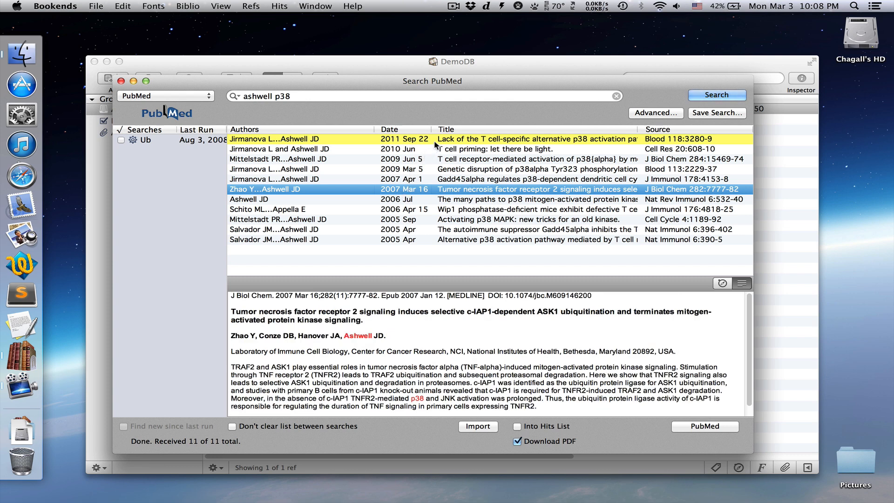
pyautogui.click(424, 170)
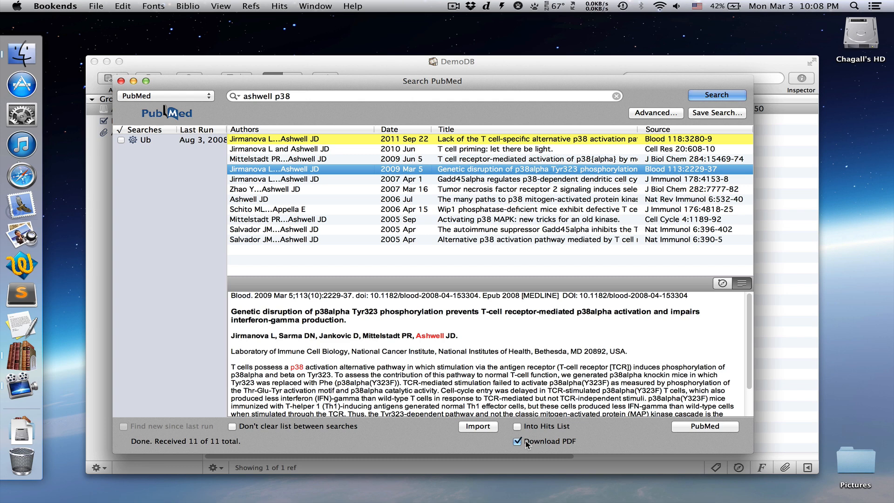
pyautogui.click(477, 426)
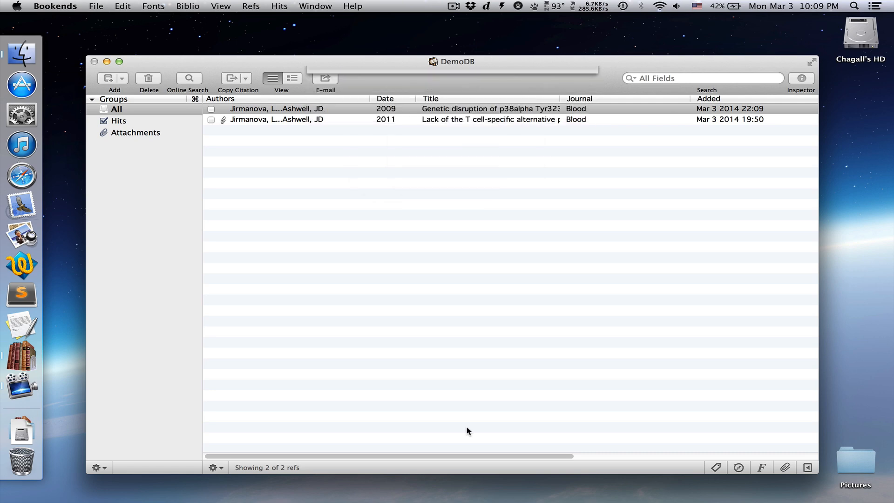
# Preview the PDF attached to the imported 2009 Blood paper, read through its first pages, and close the preview
pyautogui.click(784, 465)
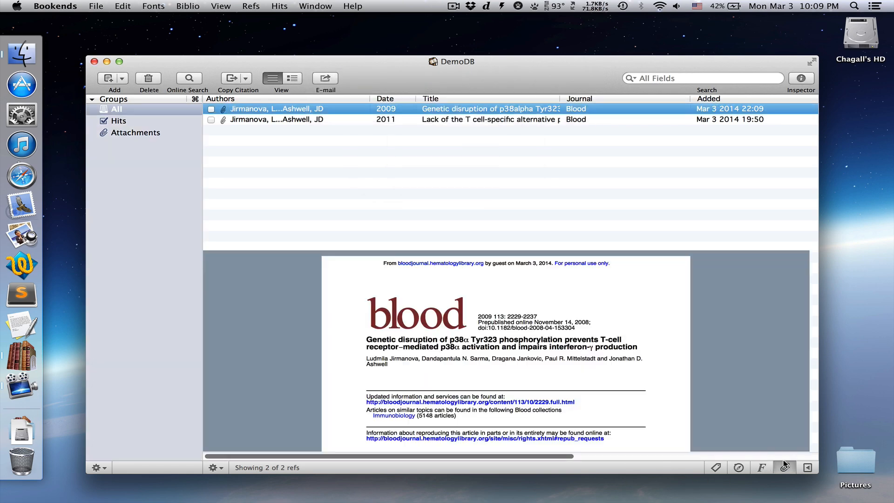
pyautogui.scroll(-15, 706, 396)
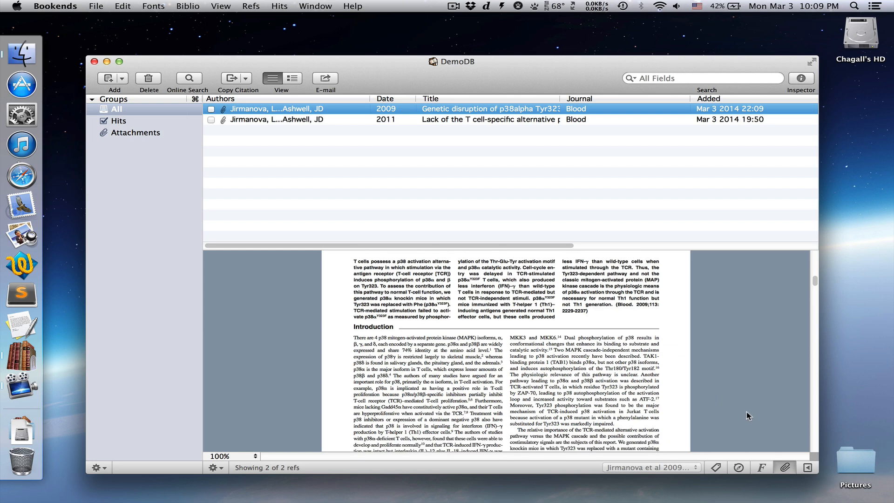
pyautogui.click(785, 468)
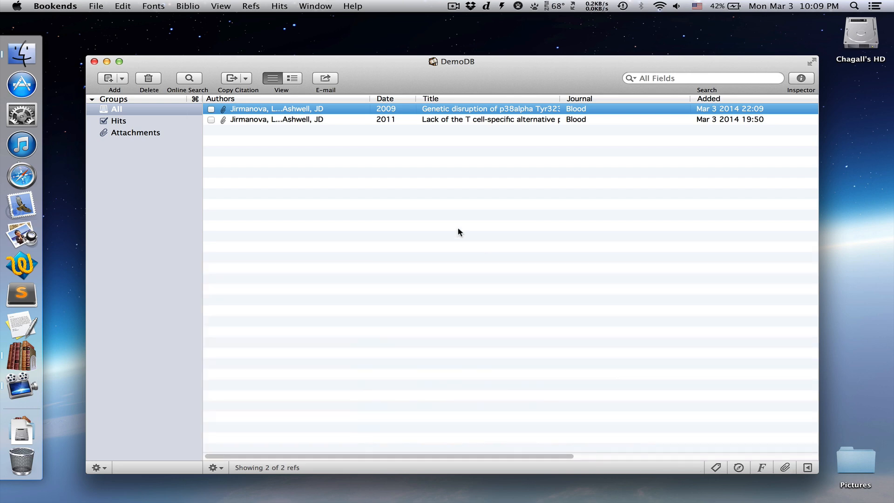
# Return to the online search and import the three consecutive papers from "Wip1 phosphatase-deficient mice" through "The autoimmune suppressor Gadd45alpha", including available PDFs
pyautogui.click(98, 6)
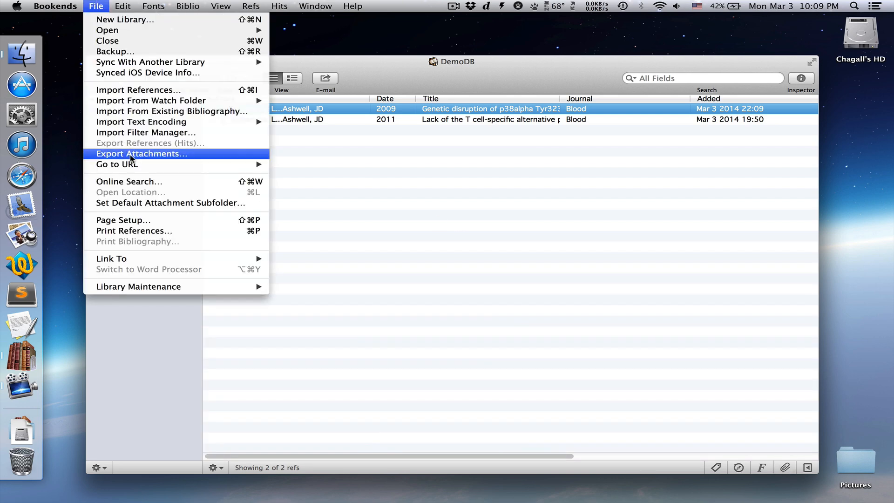
pyautogui.click(140, 181)
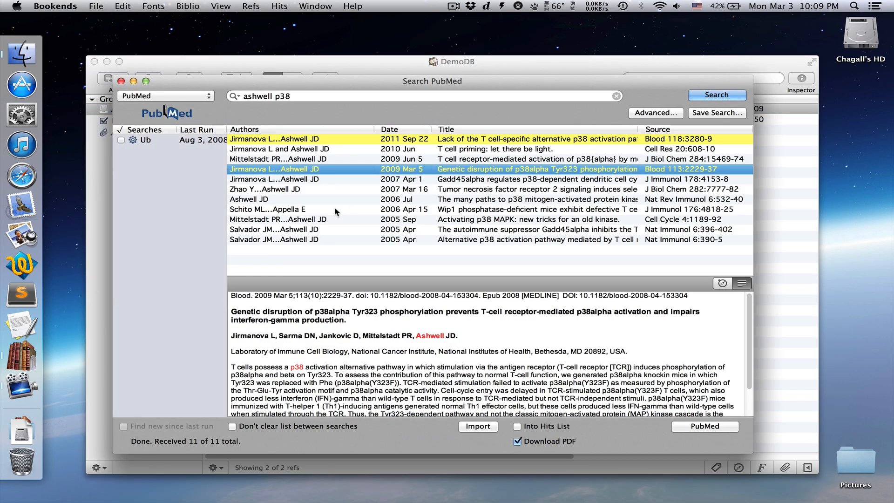
pyautogui.click(321, 210)
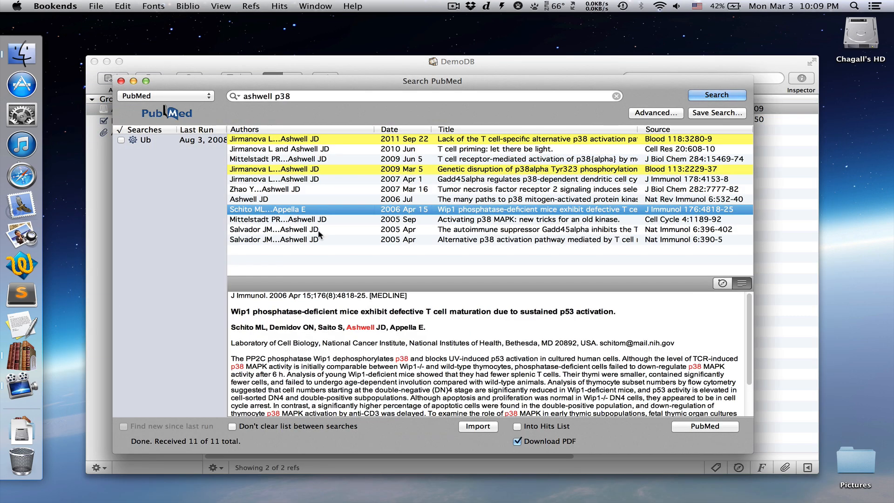
pyautogui.keyDown('shift'); pyautogui.click(319, 231); pyautogui.keyUp('shift')
pyautogui.click(467, 426)
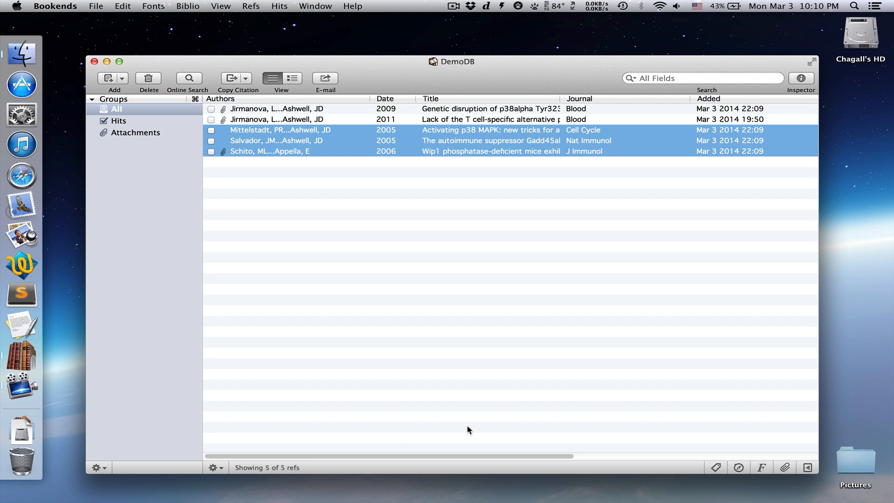
# Return to the online search and change the search source to Colgate U
pyautogui.click(95, 5)
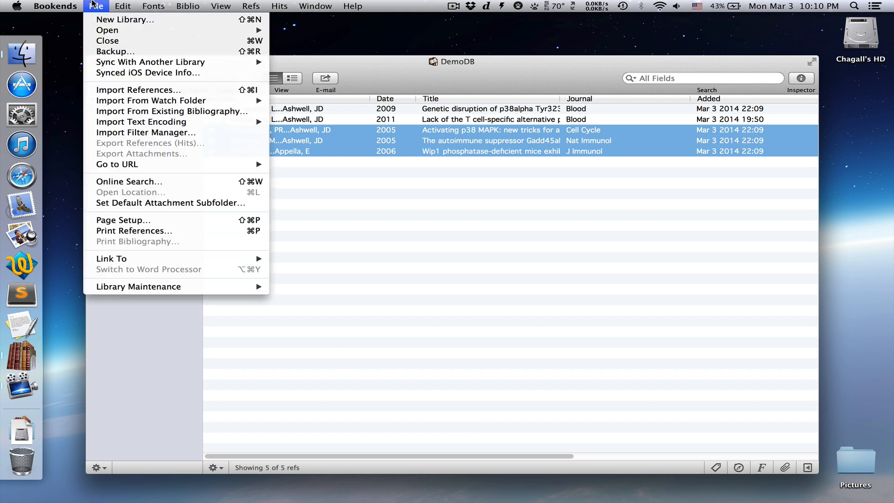
pyautogui.click(120, 181)
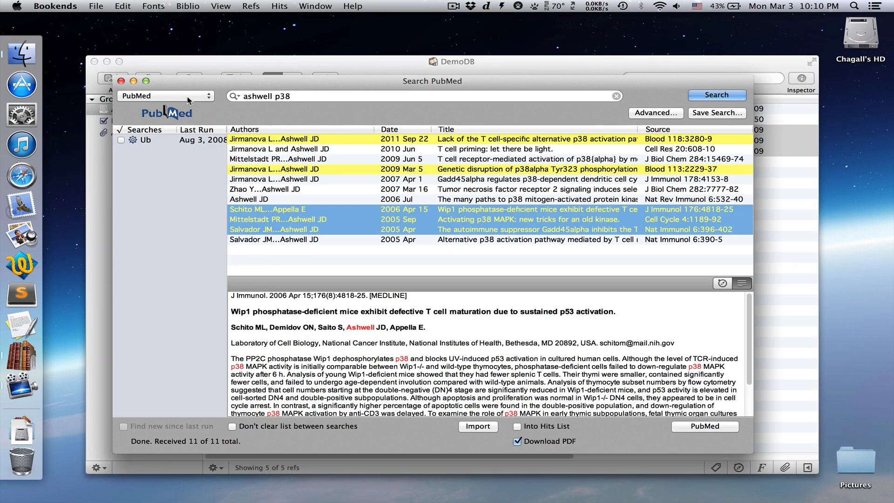
pyautogui.click(186, 96)
pyautogui.click(184, 122)
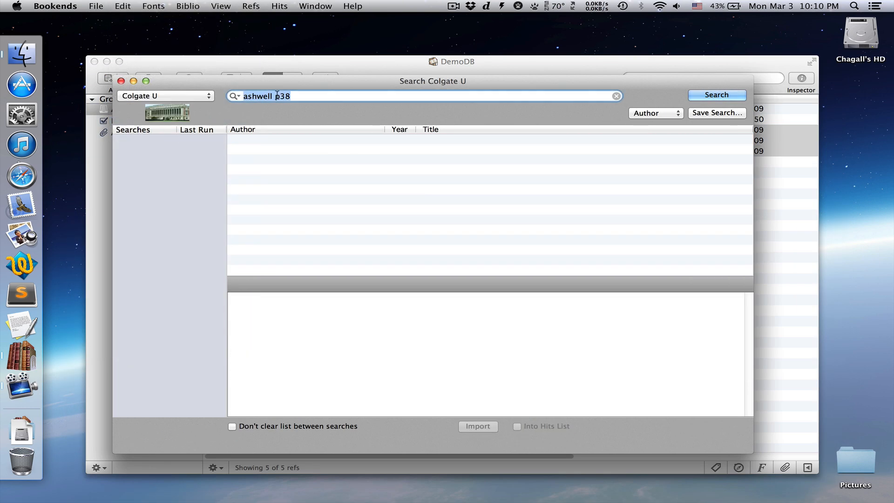
# Search the catalogue by author surname, retrieving no more than 40 records, and import the 1982 title "Hazardous air pollutant prioritization system (HAPPS)"
pyautogui.write('smith')
pyautogui.press('Return')
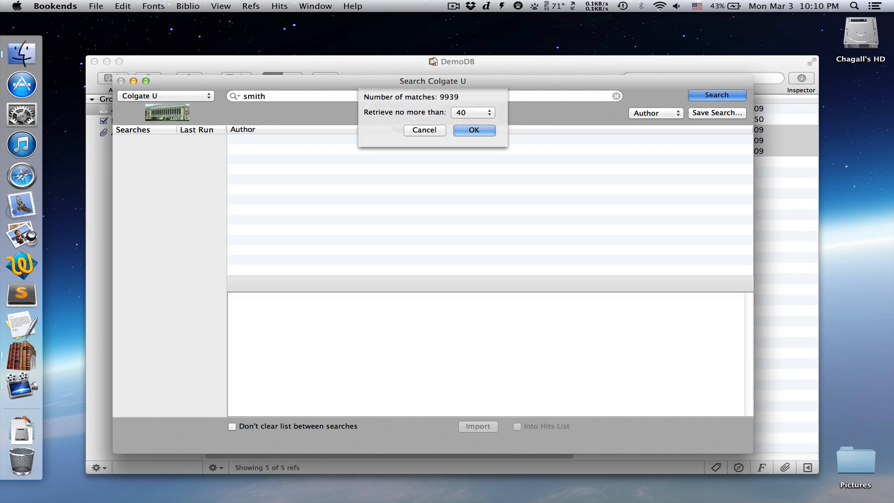
pyautogui.click(474, 130)
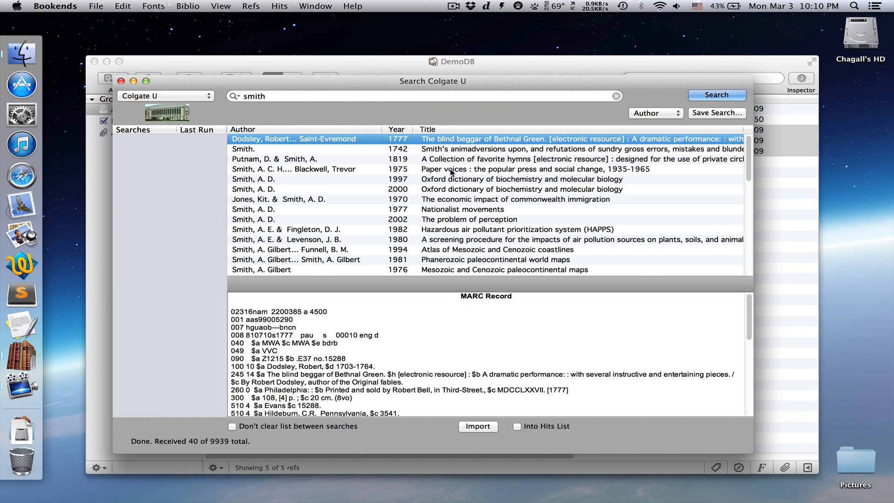
pyautogui.click(429, 229)
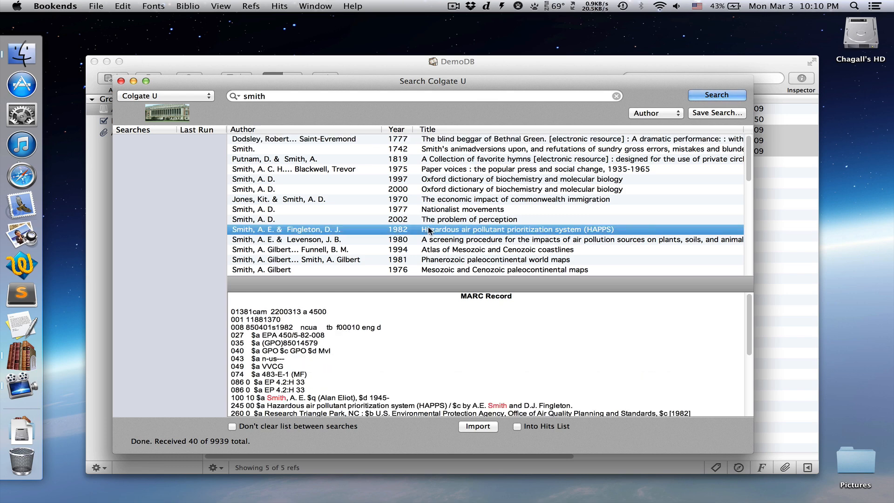
pyautogui.click(478, 426)
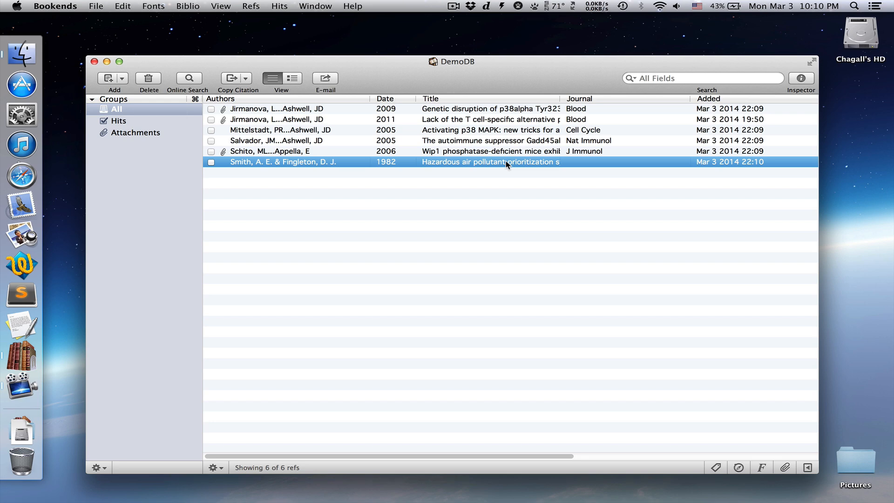
# Go back to the online search window, set the source to PubMed, and repeat the search for the author's surname with p38
pyautogui.hotkey('ctrl', 'Up')
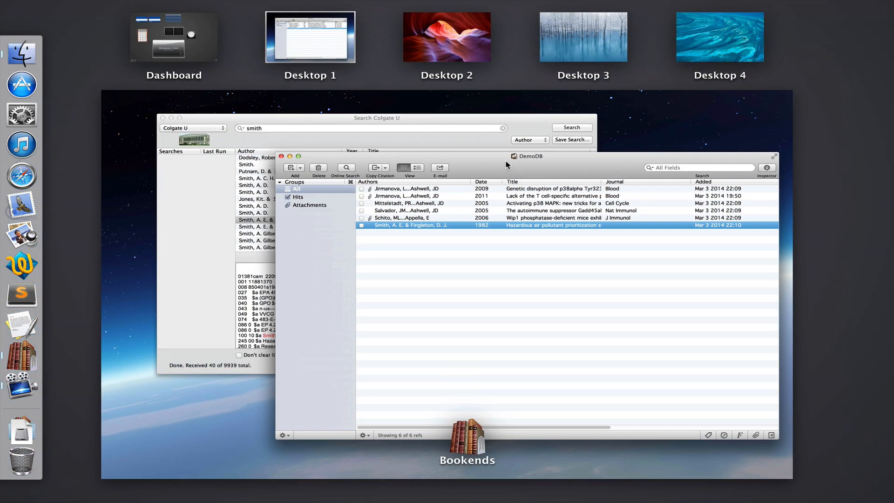
pyautogui.click(219, 220)
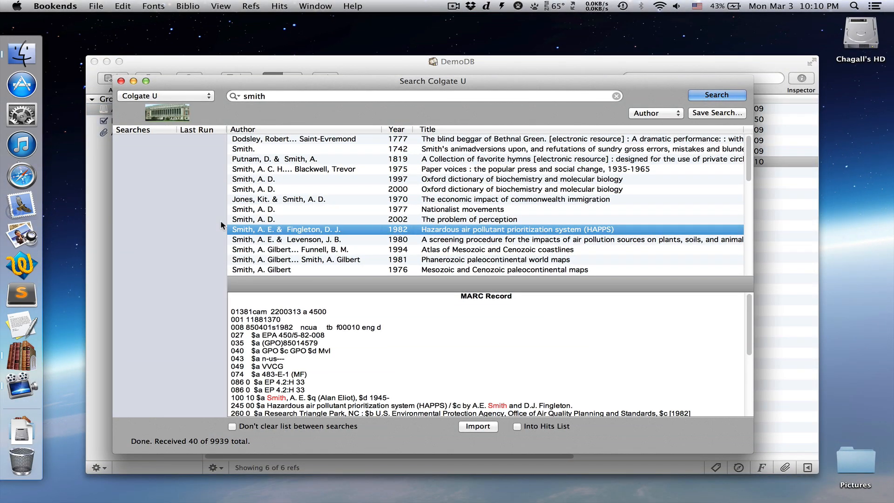
pyautogui.click(166, 96)
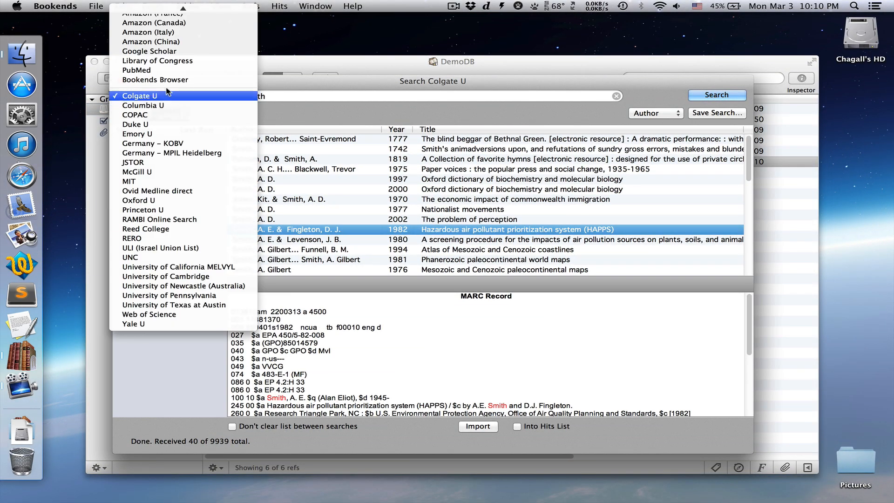
pyautogui.click(158, 70)
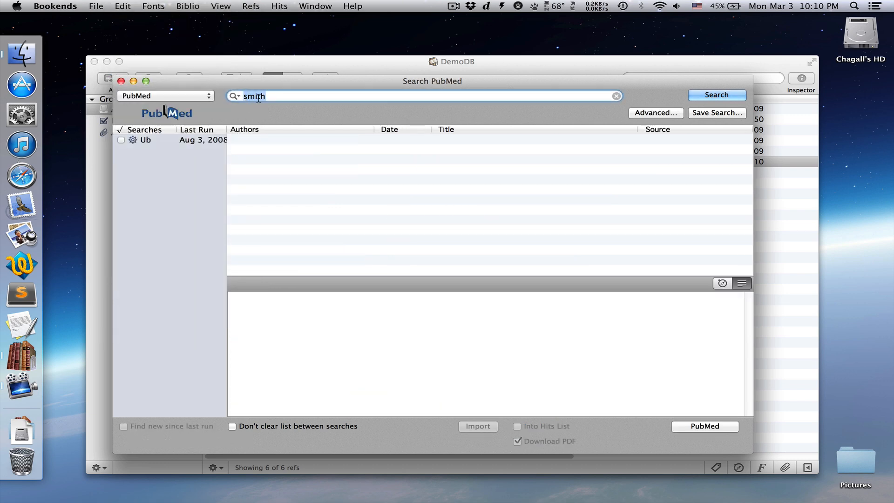
pyautogui.write('ashwell p38')
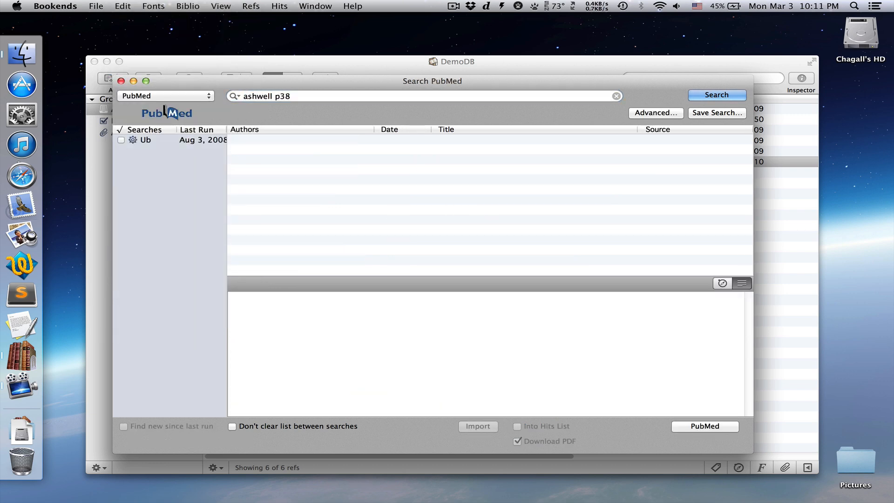
pyautogui.press('Return')
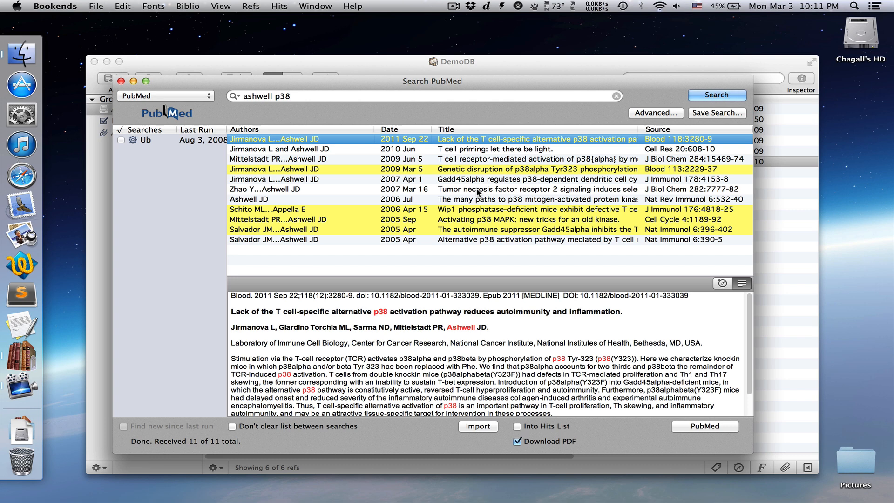
# View the publisher's web page for the 2011 paper "Lack of the T cell-specific alternative p38 activation pathway", then return to its abstract
pyautogui.click(723, 284)
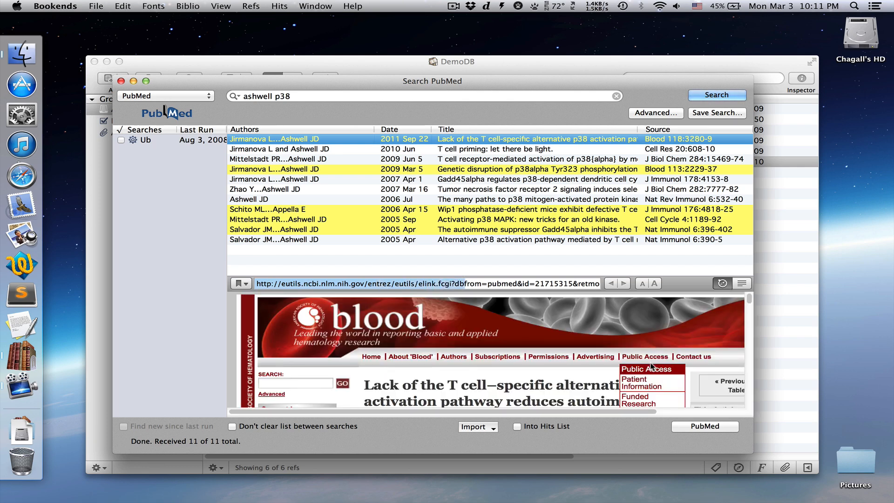
pyautogui.scroll(-5, 651, 367)
pyautogui.click(742, 284)
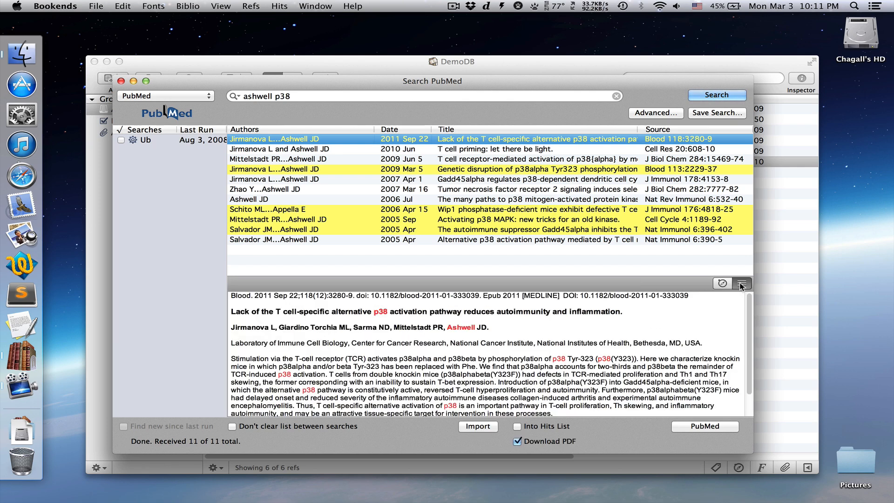
# Change the search source to Bookends Browser and open the bookmarked PubMed site
pyautogui.click(193, 97)
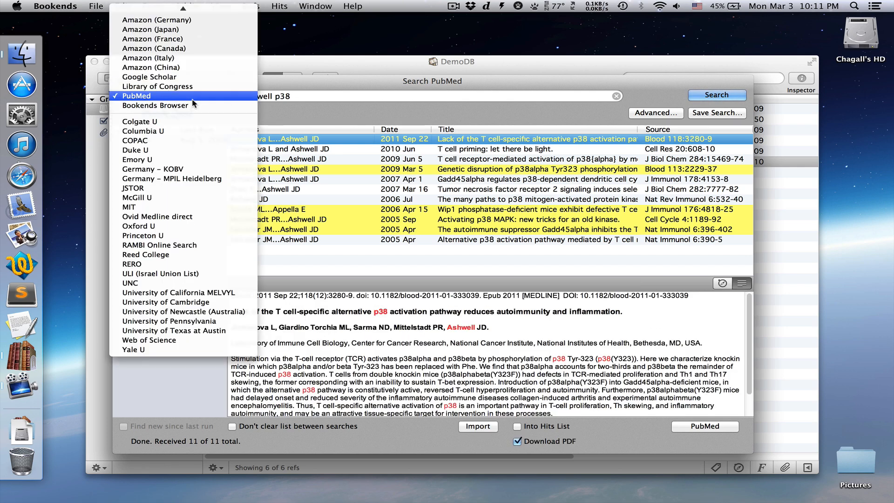
pyautogui.click(192, 105)
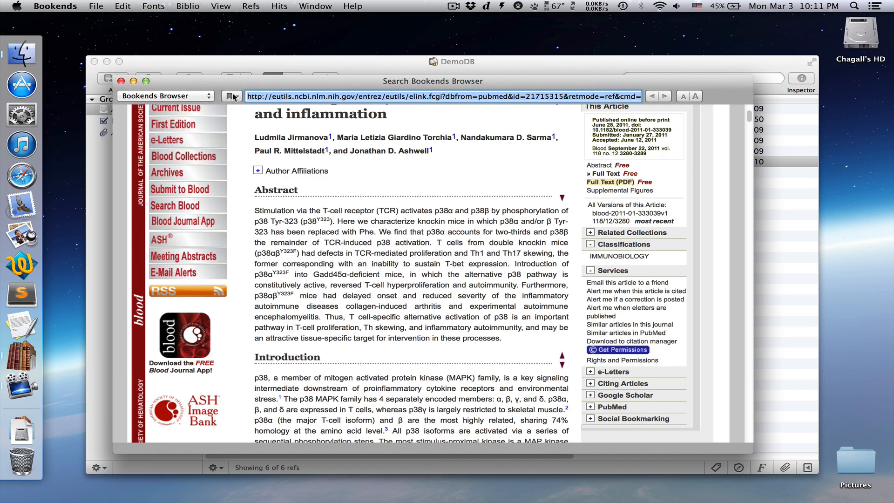
pyautogui.click(231, 96)
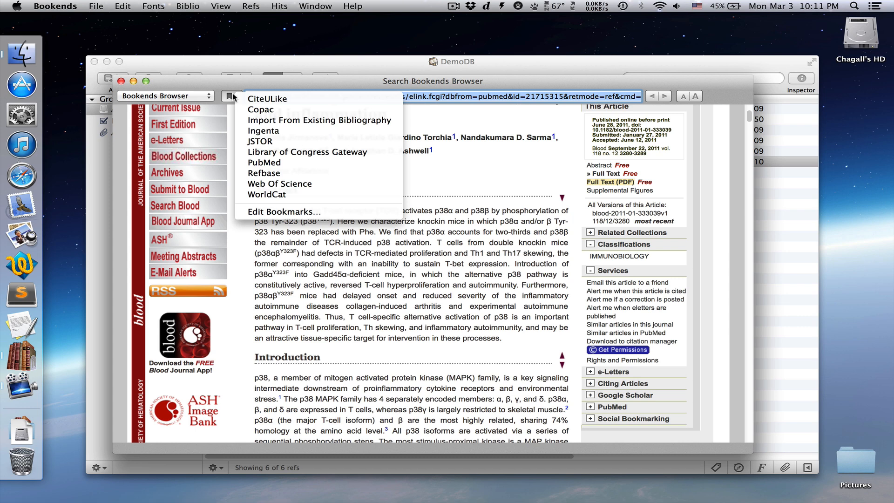
pyautogui.click(263, 162)
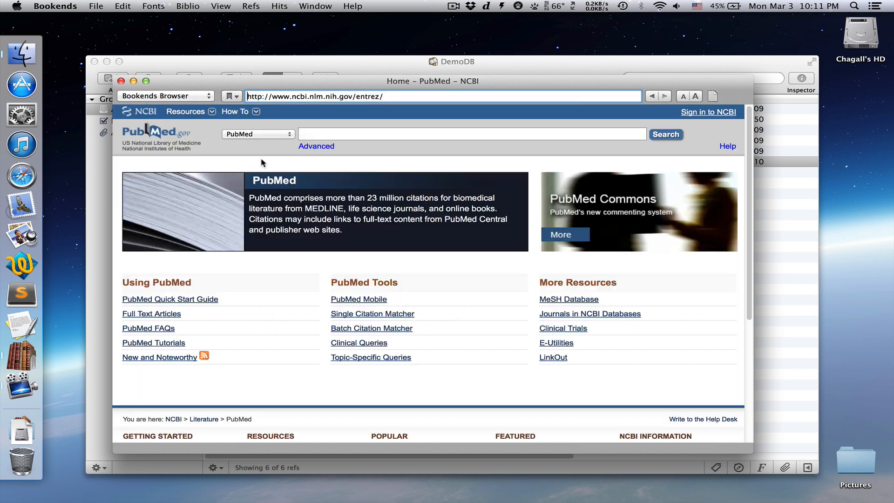
# Search the PubMed website for the author's surname together with p38
pyautogui.click(329, 133)
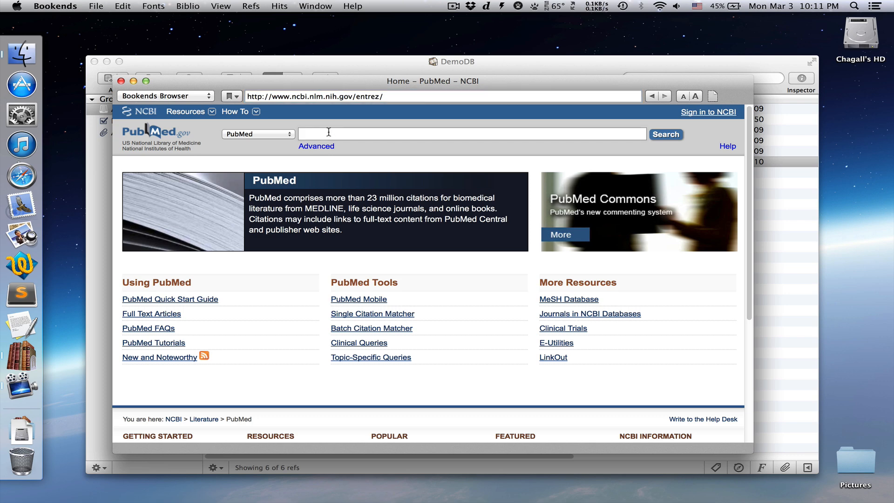
pyautogui.write('ashwell pe')
pyautogui.press('BackSpace')
pyautogui.write('38')
pyautogui.press('Return')
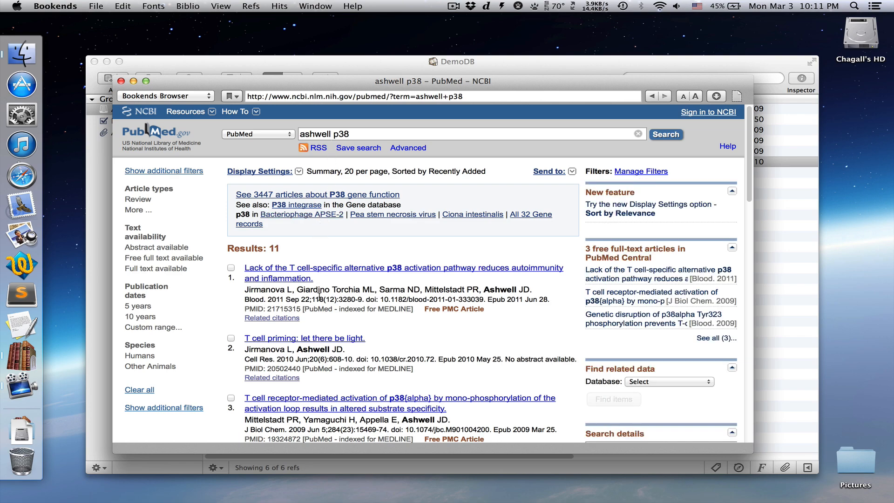
# Open the "Activating p38 MAPK: new tricks for an old kinase" record and display its full-text PDF from the publisher's site
pyautogui.scroll(-7, 382, 314)
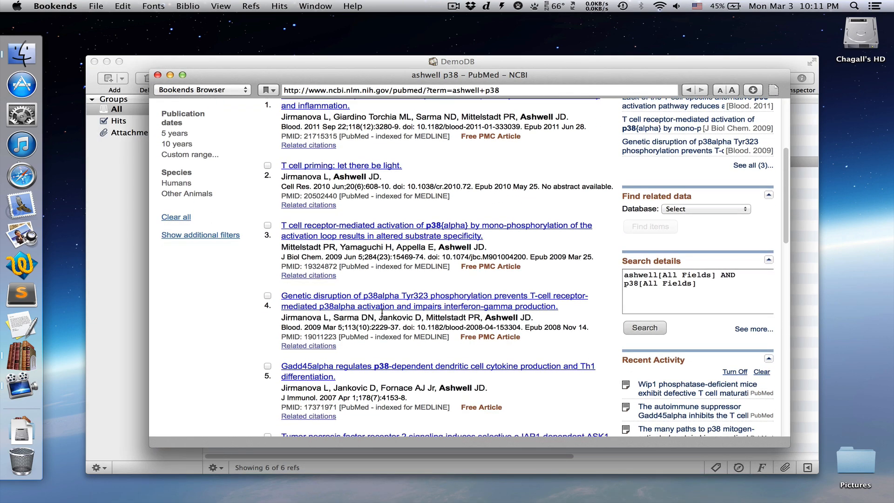
pyautogui.scroll(-8, 382, 314)
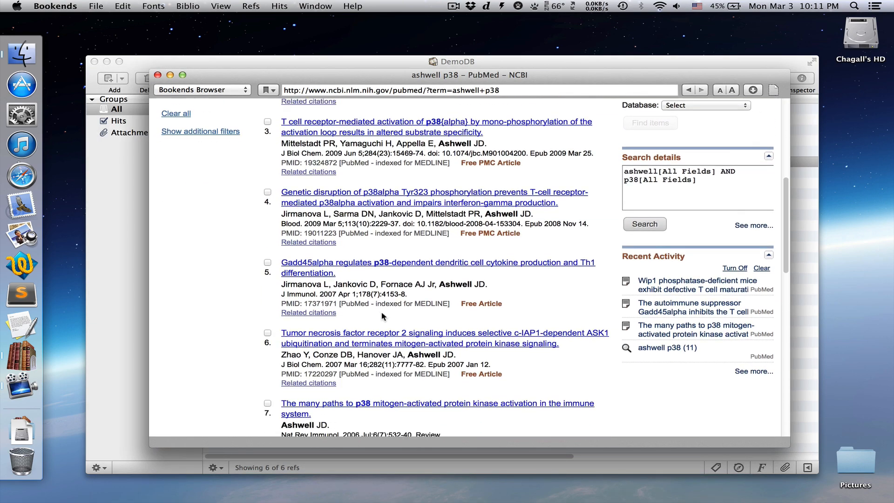
pyautogui.scroll(-2, 382, 315)
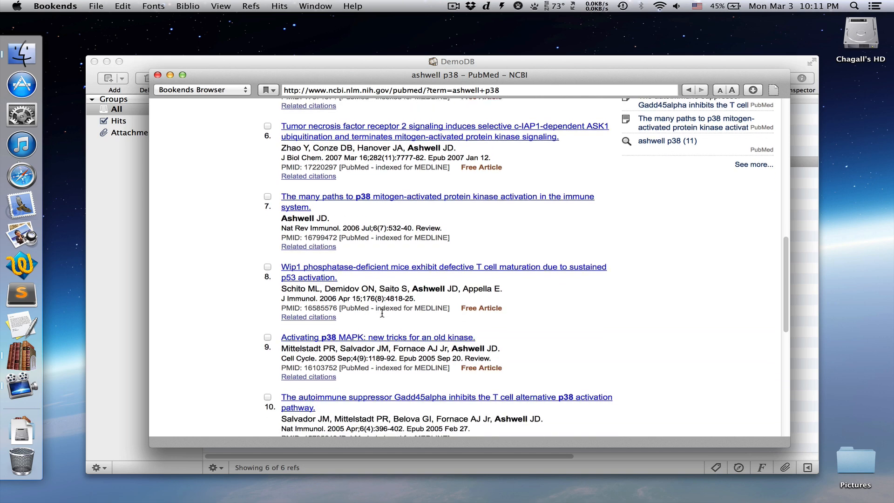
pyautogui.click(378, 330)
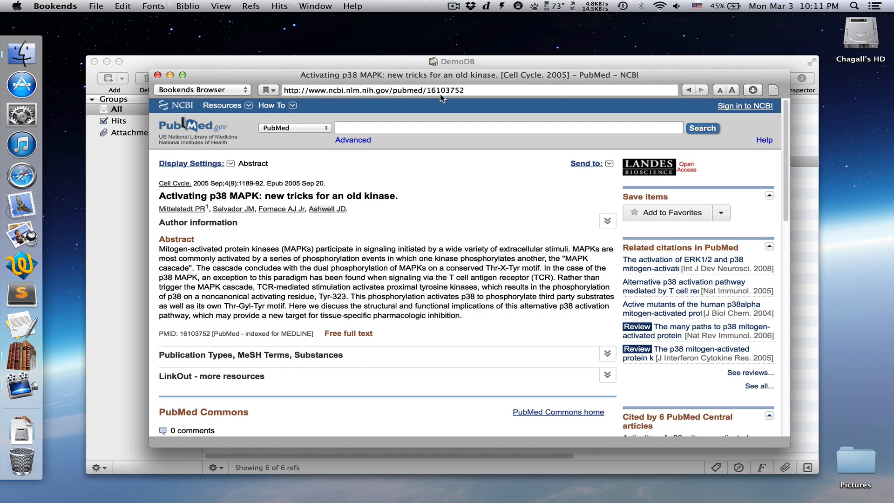
pyautogui.moveTo(454, 74); pyautogui.dragTo(512, 128)
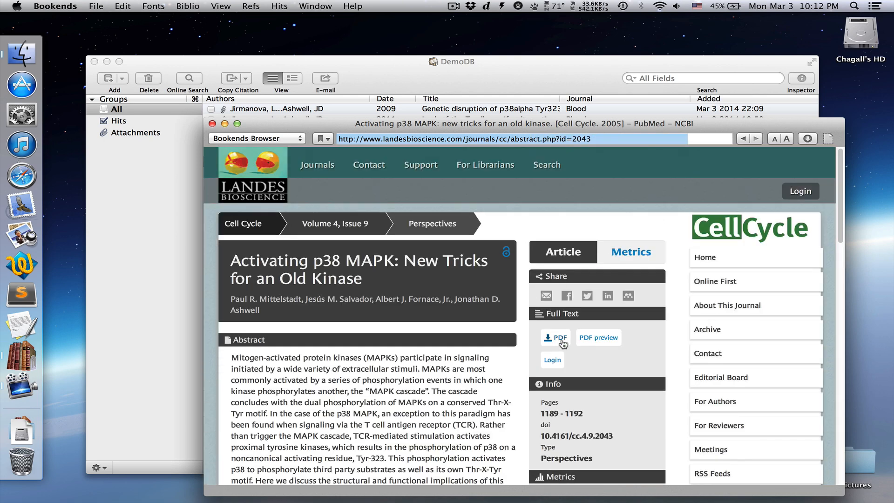
pyautogui.click(561, 340)
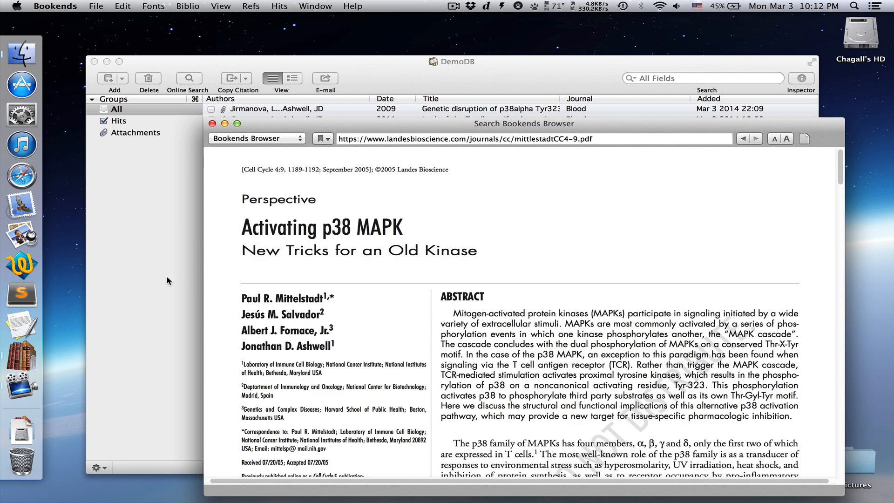
# Attach the displayed PDF to the existing 2005 Cell Cycle reference "Activating p38 MAPK" in DemoDB
pyautogui.click(146, 285)
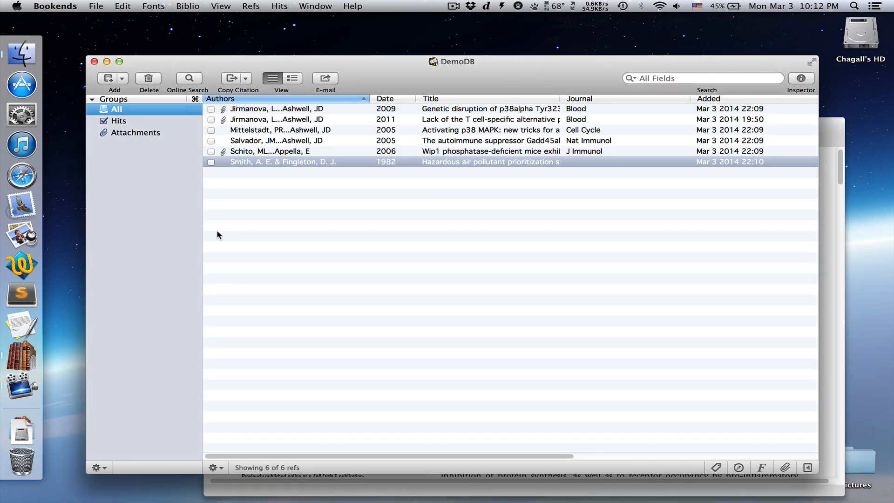
pyautogui.click(413, 130)
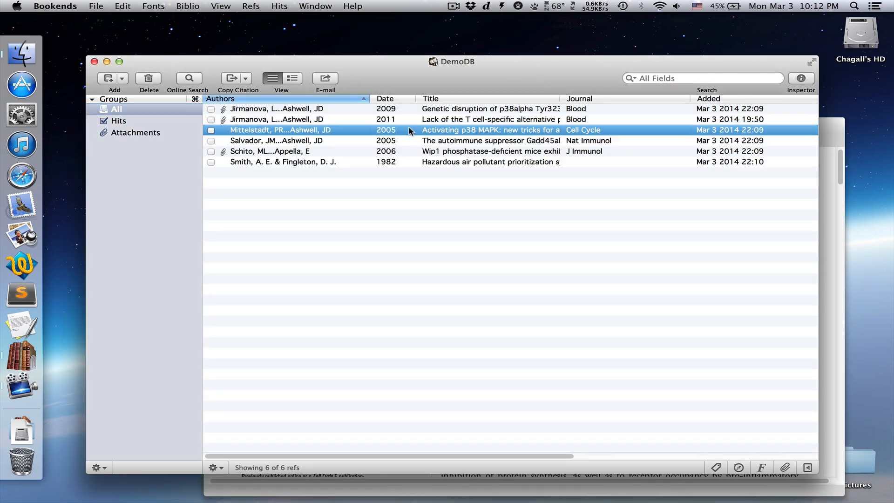
pyautogui.click(479, 493)
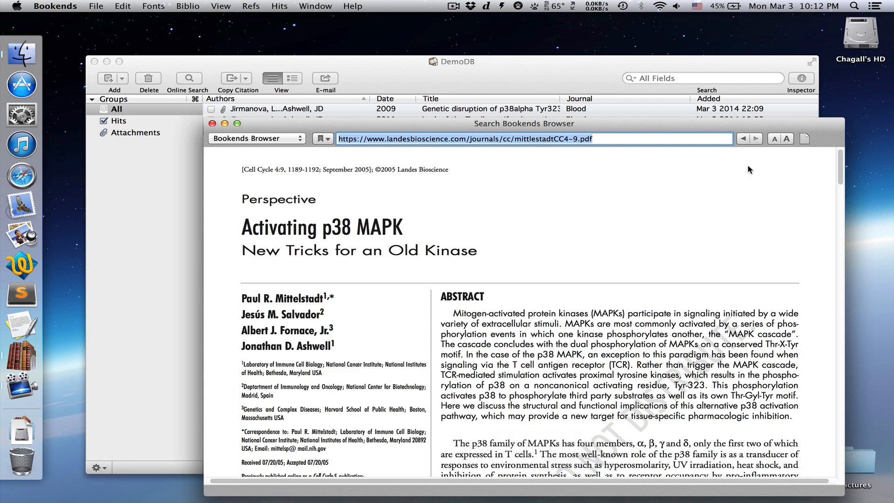
pyautogui.click(805, 138)
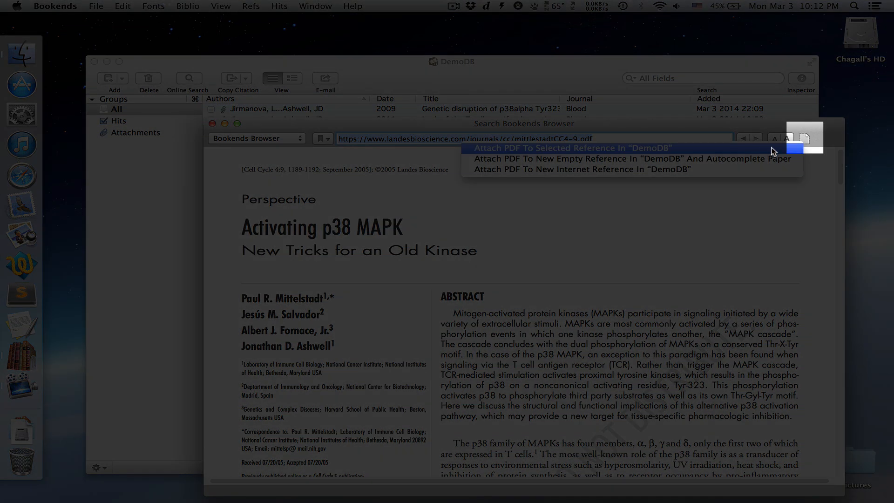
pyautogui.click(621, 151)
pyautogui.moveTo(660, 132); pyautogui.dragTo(596, 248)
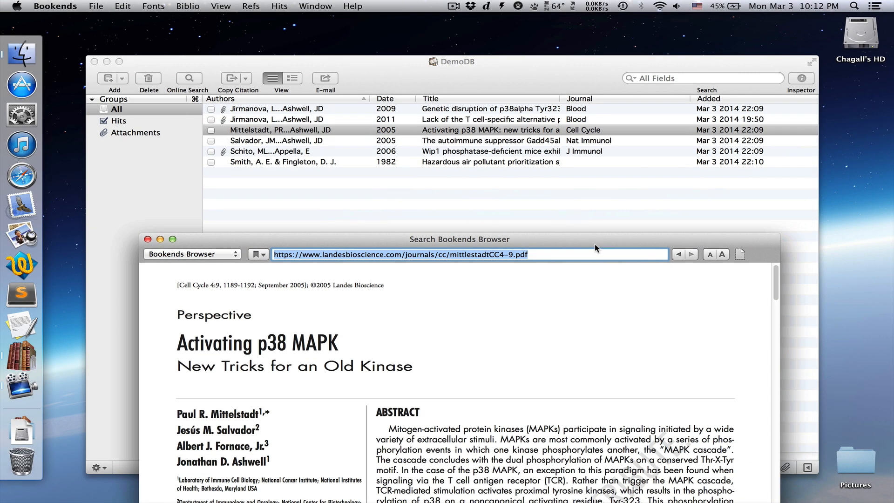
pyautogui.moveTo(740, 254); pyautogui.dragTo(503, 136)
pyautogui.click(572, 206)
pyautogui.moveTo(558, 237); pyautogui.dragTo(558, 164)
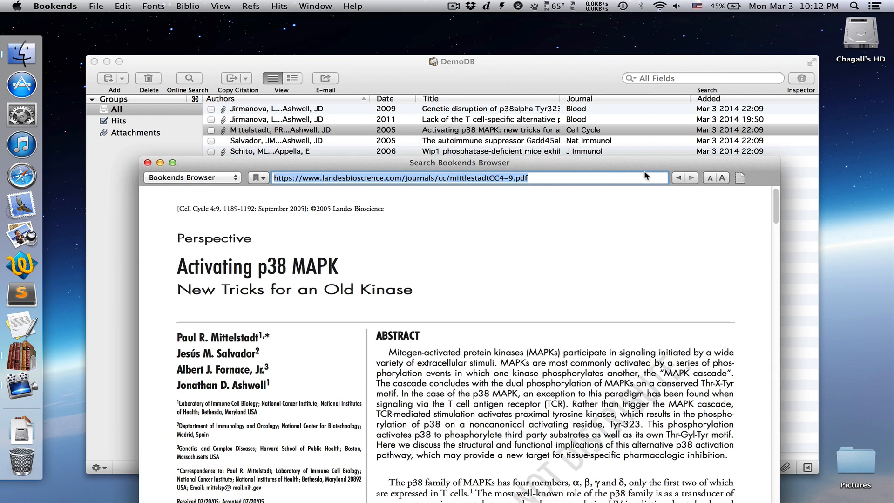
# Save a copy of the displayed PDF to the desktop and preview the saved file with Quick Look
pyautogui.moveTo(842, 153); pyautogui.dragTo(856, 153)
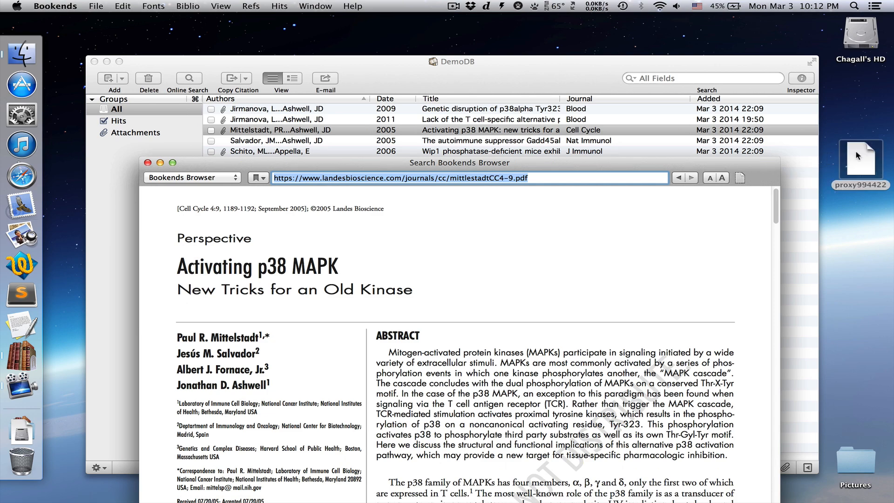
pyautogui.click(857, 90)
pyautogui.press('space')
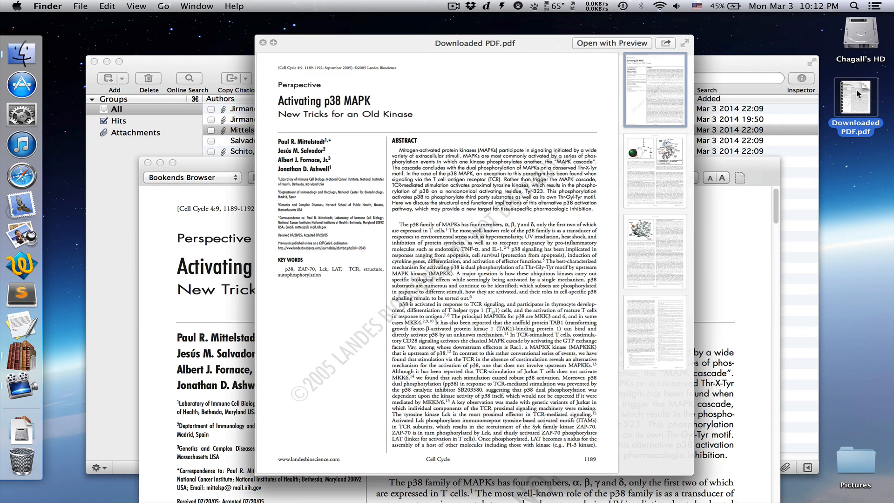
pyautogui.press('space')
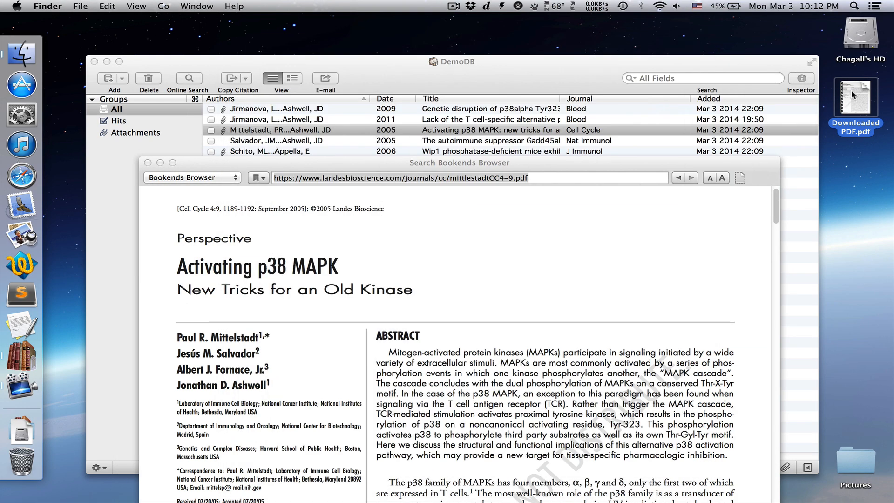
# Go back to the PubMed results in the browser and open the record "Tumor necrosis factor receptor 2 signaling induces selective c-IAP1-dependent ASK1 ubiquitination"
pyautogui.click(652, 167)
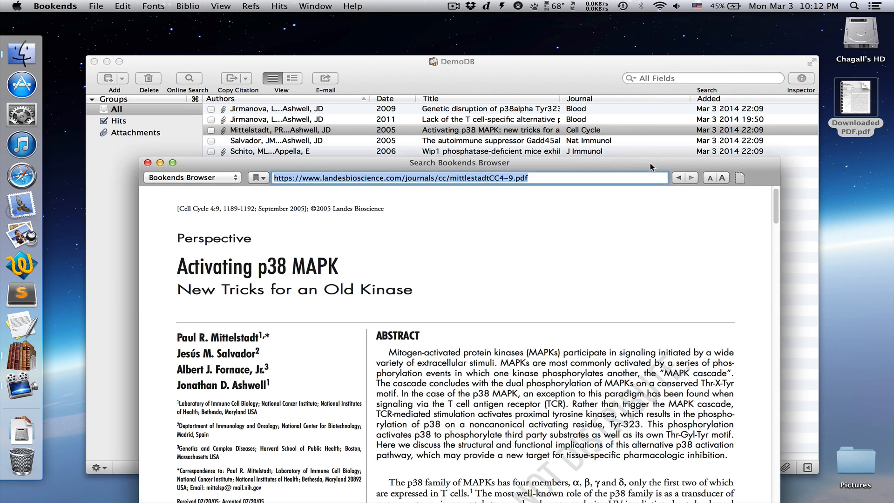
pyautogui.click(677, 179)
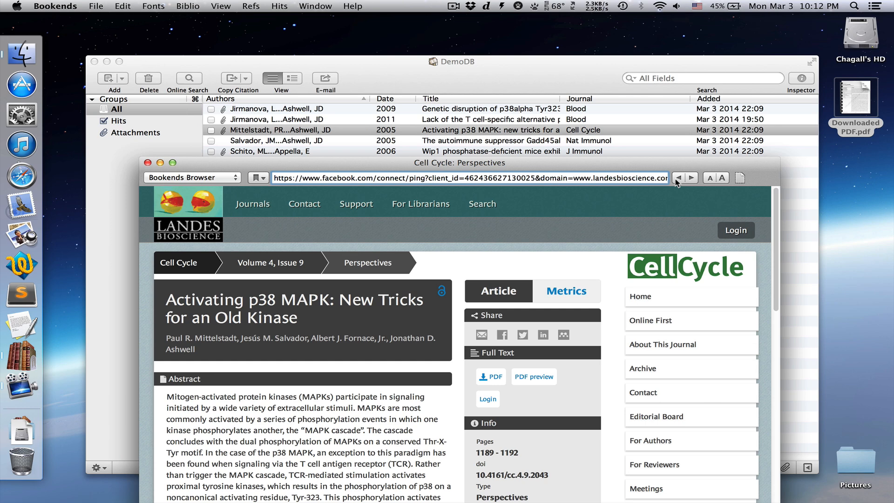
pyautogui.click(677, 179)
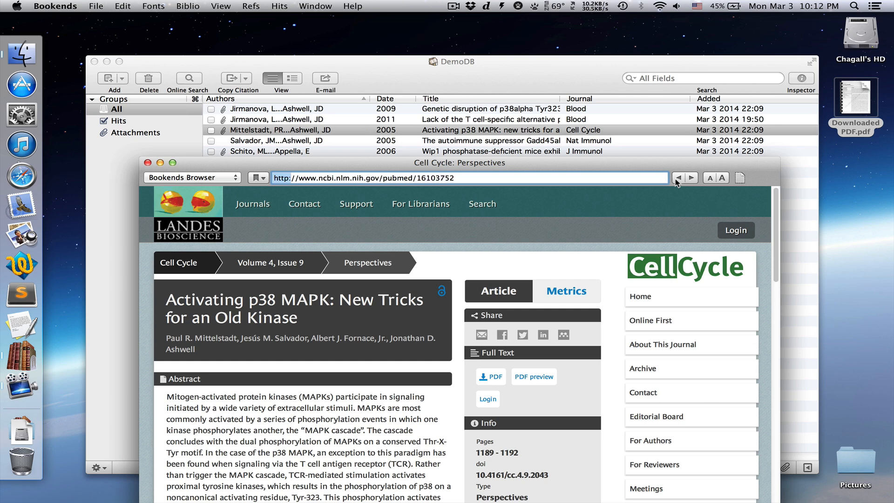
pyautogui.click(678, 179)
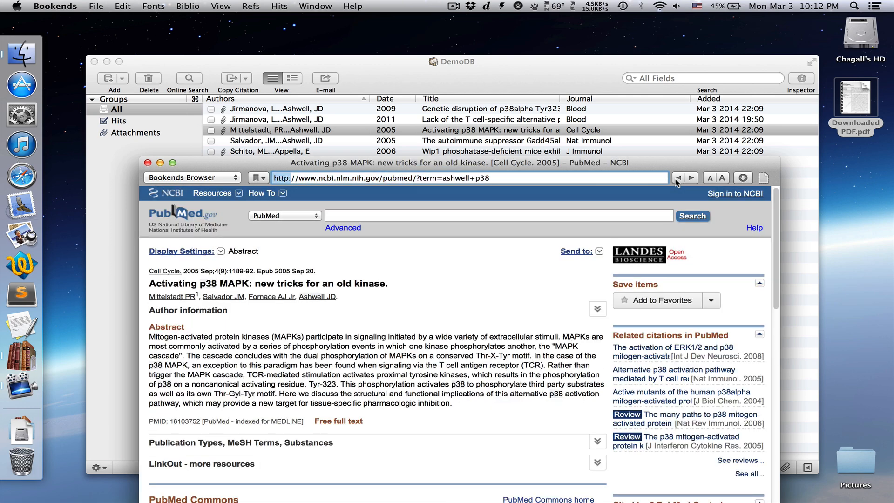
pyautogui.moveTo(669, 165); pyautogui.dragTo(670, 84)
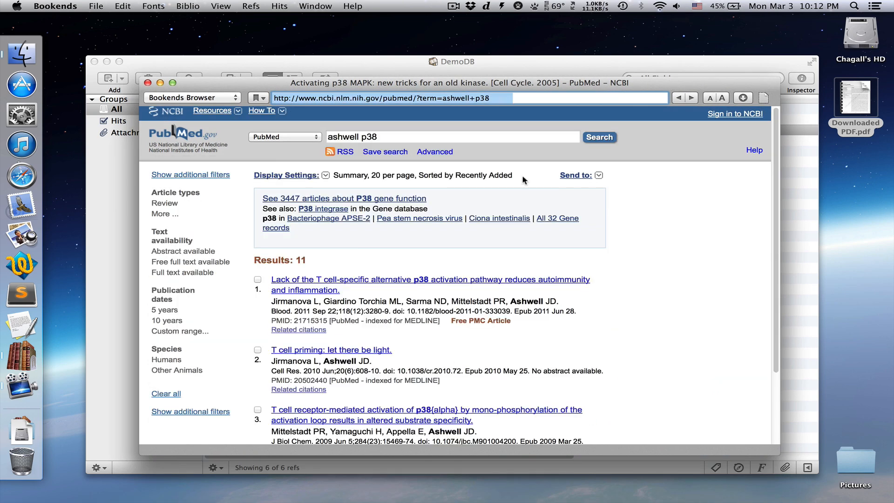
pyautogui.scroll(-5, 373, 303)
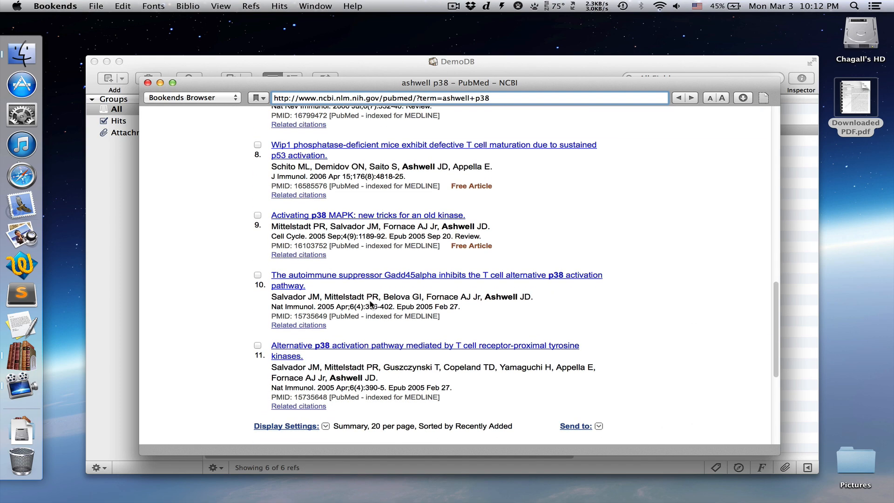
pyautogui.scroll(8, 345, 335)
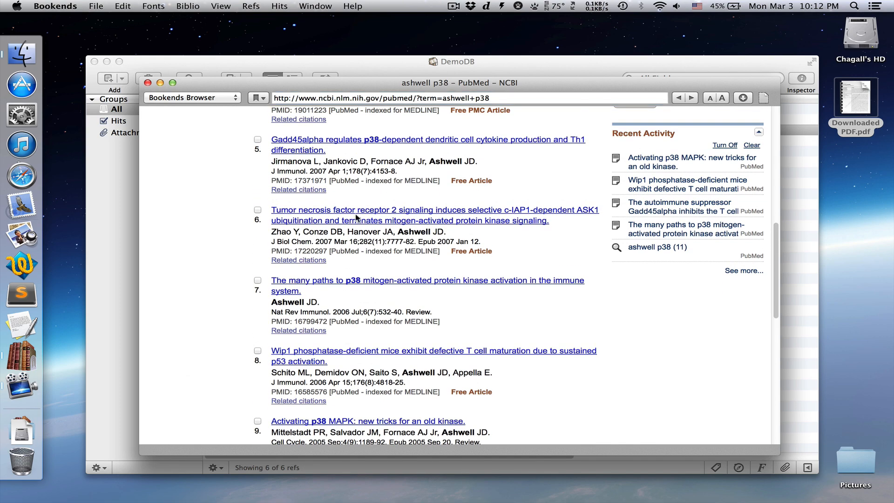
pyautogui.click(359, 211)
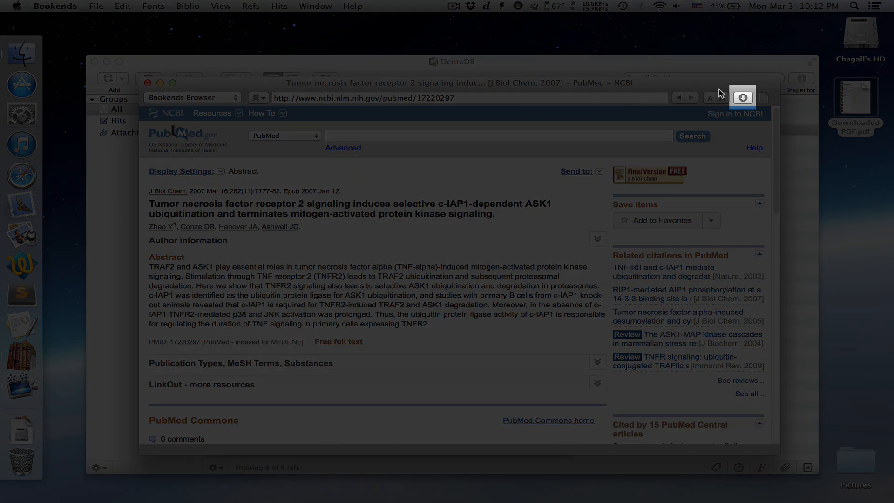
# Mark the tumor necrosis factor receptor 2 citation on the page and import its reference with the PDF into DemoDB
pyautogui.click(743, 98)
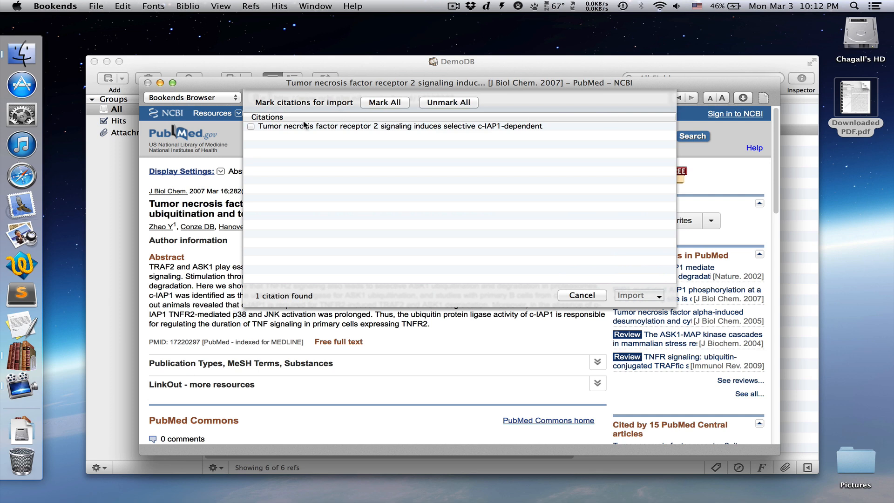
pyautogui.click(251, 127)
pyautogui.click(634, 296)
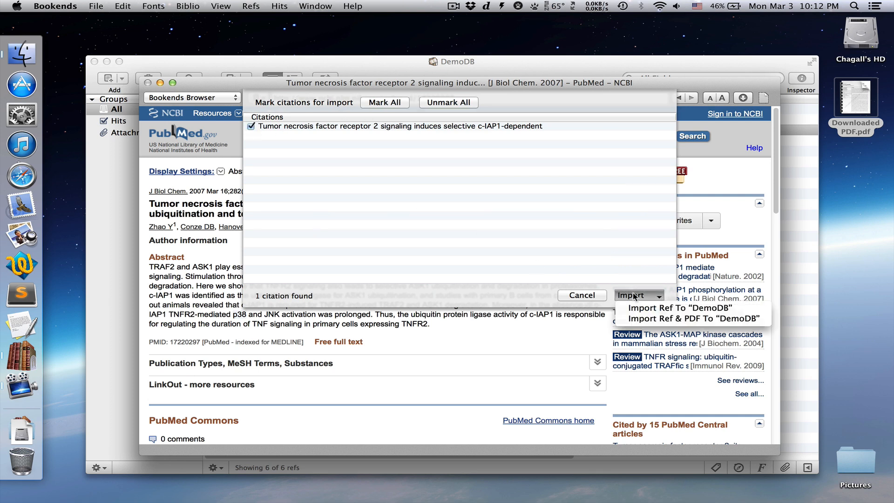
pyautogui.click(642, 318)
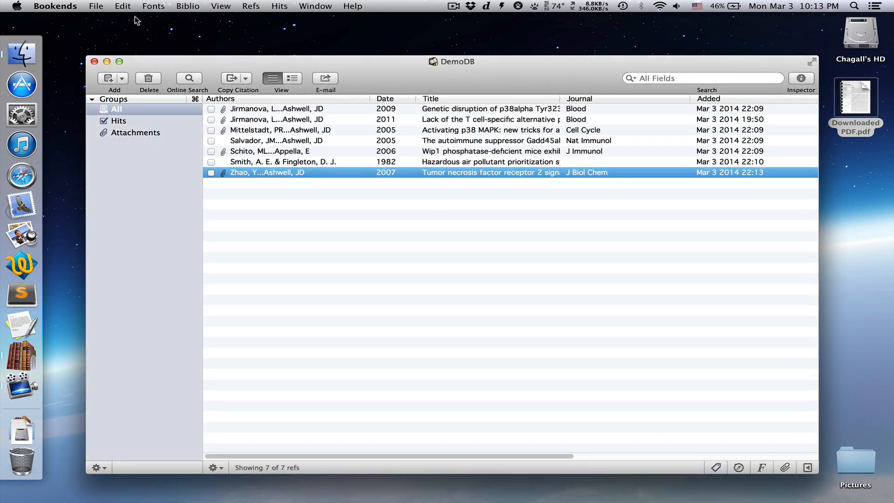
# Return to the online search browser from the DemoDB library
pyautogui.click(94, 7)
pyautogui.click(141, 182)
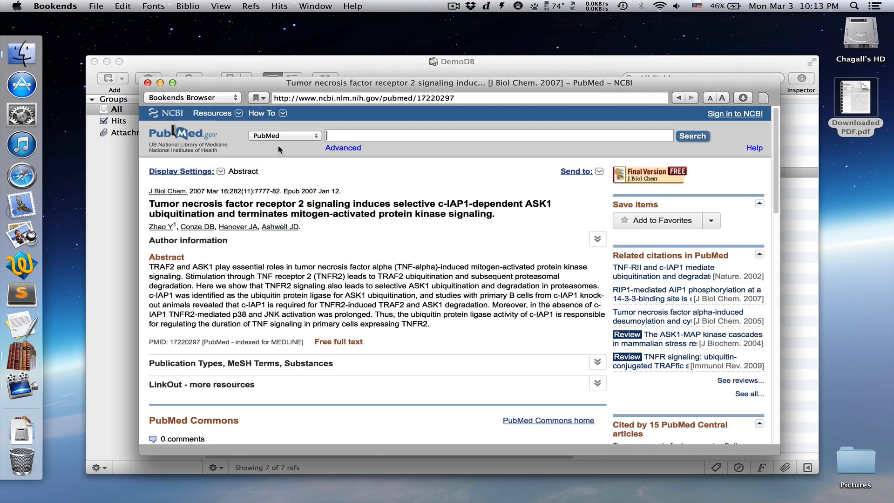
# Return to the PubMed results and import the "T cell priming", "Gadd45alpha regulates p38-dependent" and "The many paths to p38" citations with PDFs into DemoDB
pyautogui.click(680, 98)
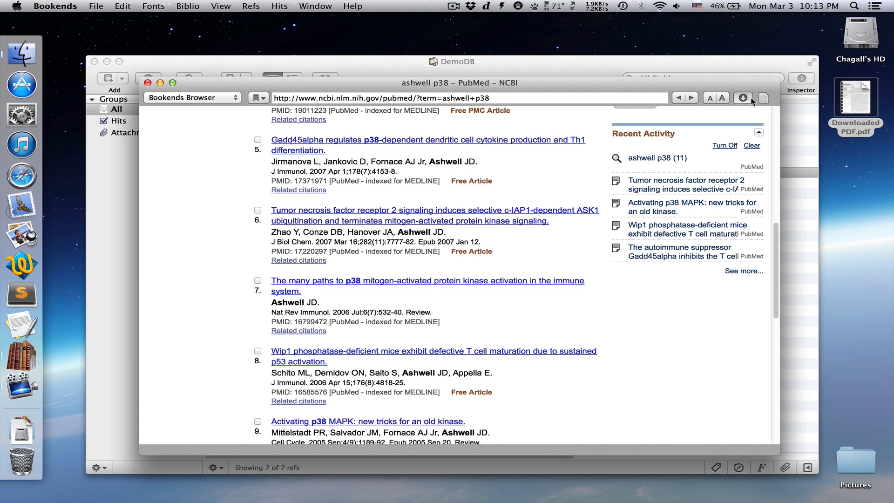
pyautogui.click(749, 99)
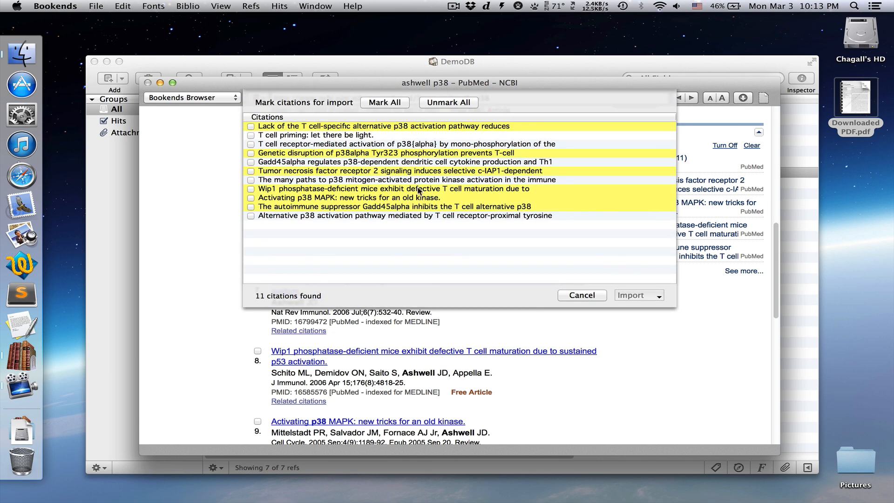
pyautogui.click(251, 179)
pyautogui.click(251, 161)
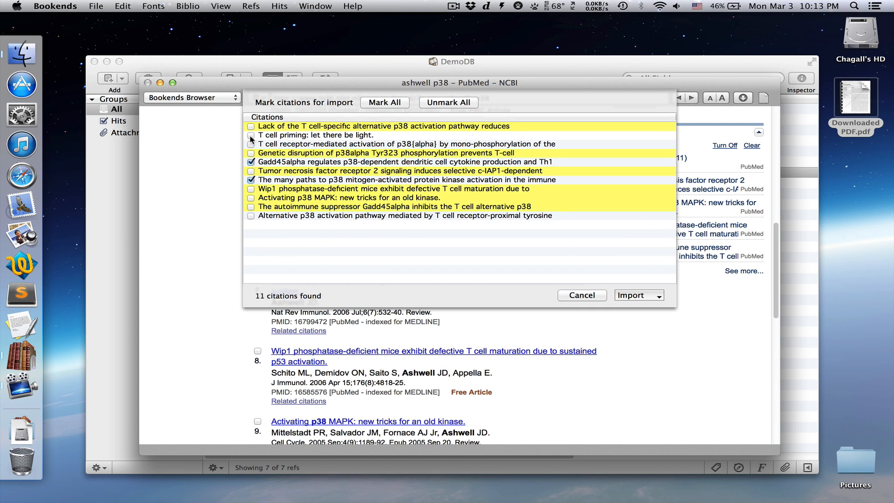
pyautogui.click(632, 299)
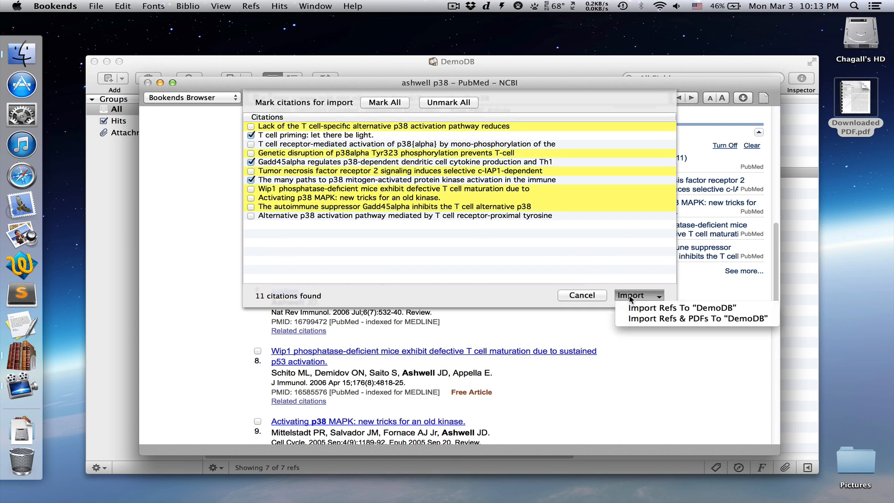
pyautogui.click(640, 320)
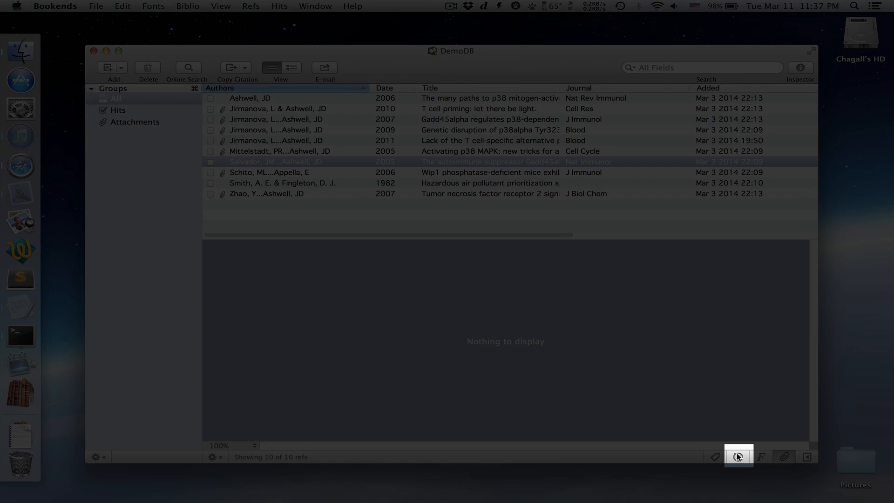
# Show the PubMed page of the selected Gadd45alpha autoimmune suppressor reference within the library and open its full-text article at Nature Immunology
pyautogui.click(738, 457)
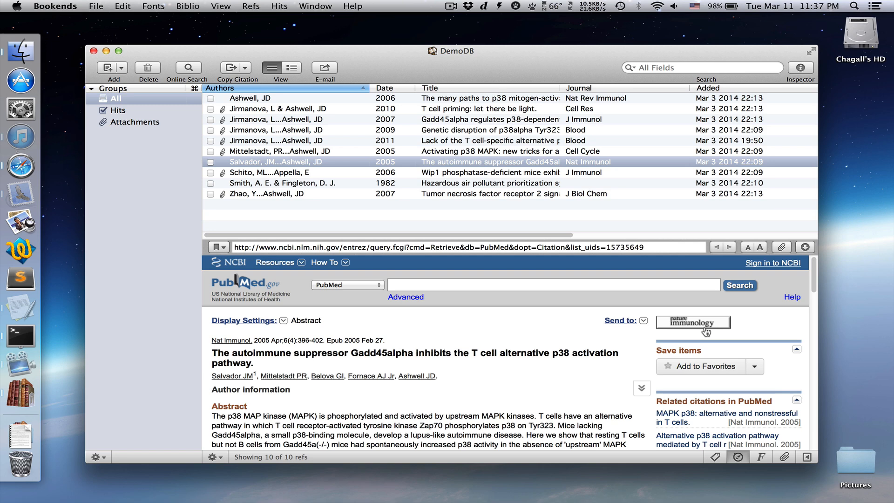
pyautogui.click(706, 331)
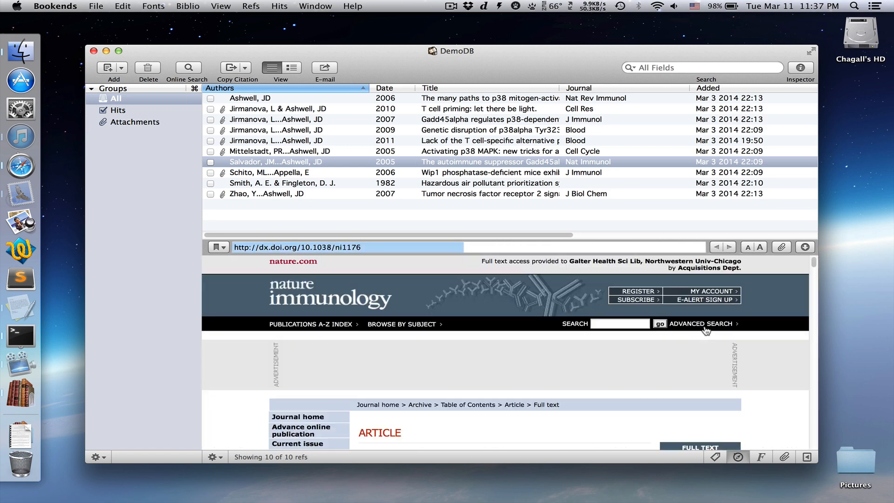
pyautogui.scroll(-5, 706, 330)
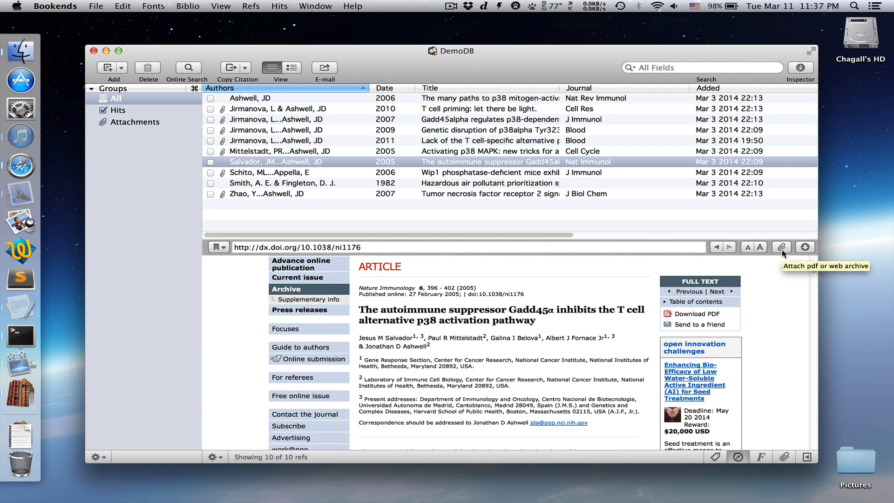
# Open the PDF version of the Nature Immunology article and attach it to the selected reference
pyautogui.click(699, 314)
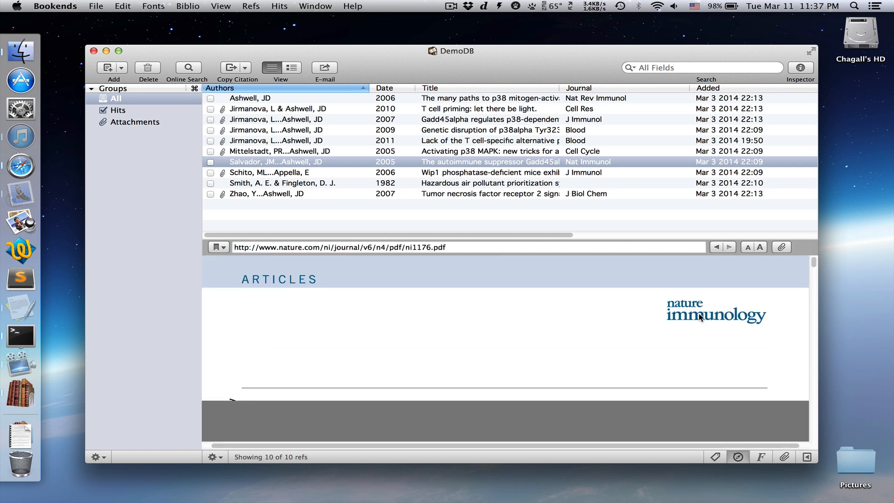
pyautogui.scroll(-5, 698, 315)
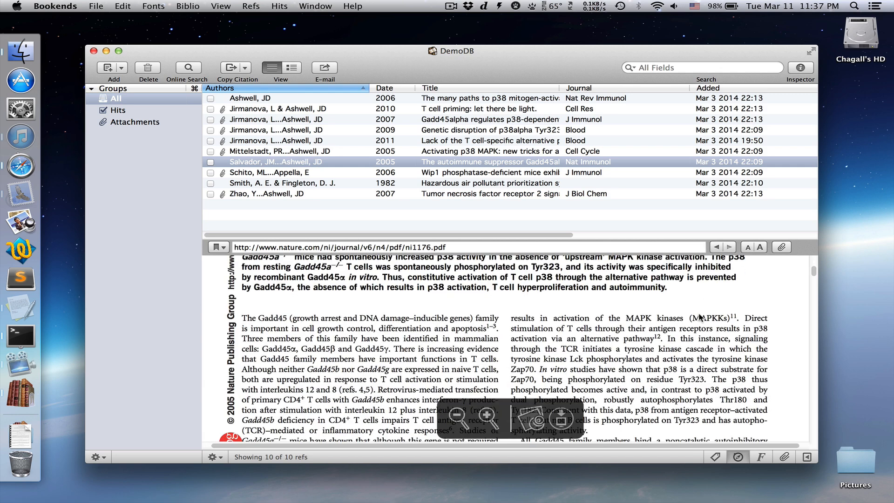
pyautogui.click(786, 249)
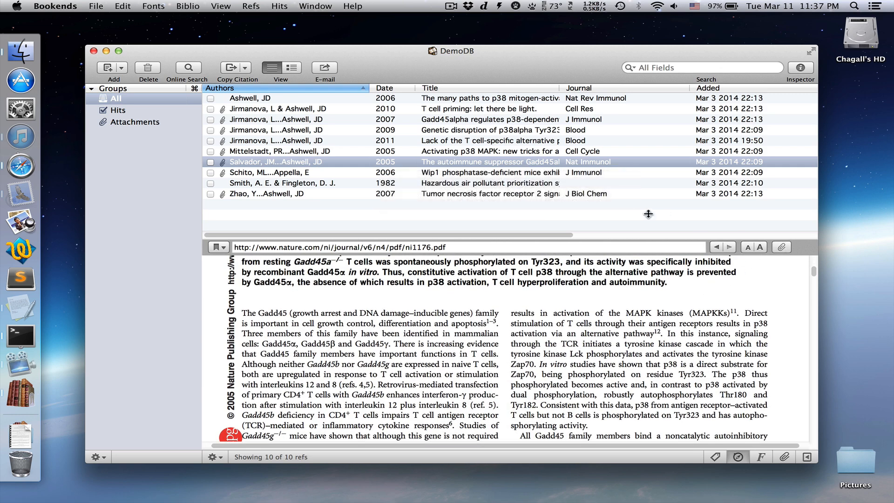
# Display the selected reference's attached PDF in the library and look through its pages
pyautogui.click(784, 457)
pyautogui.scroll(-20, 687, 389)
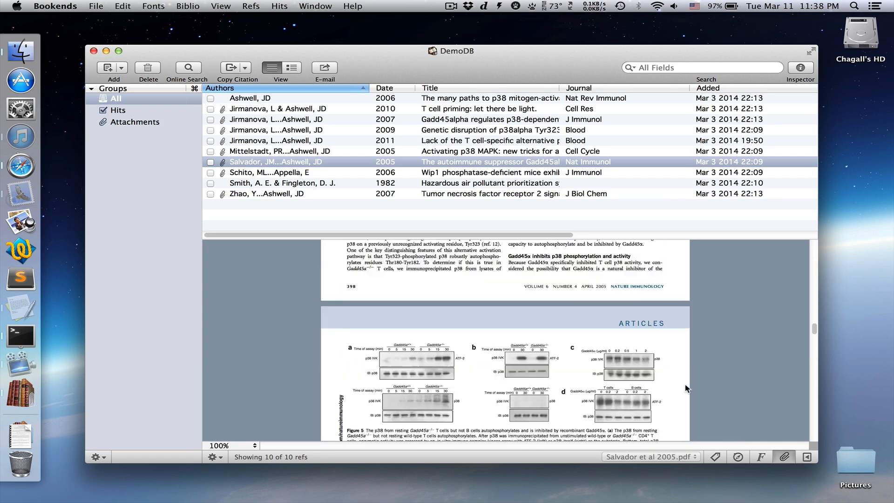
pyautogui.scroll(20, 687, 389)
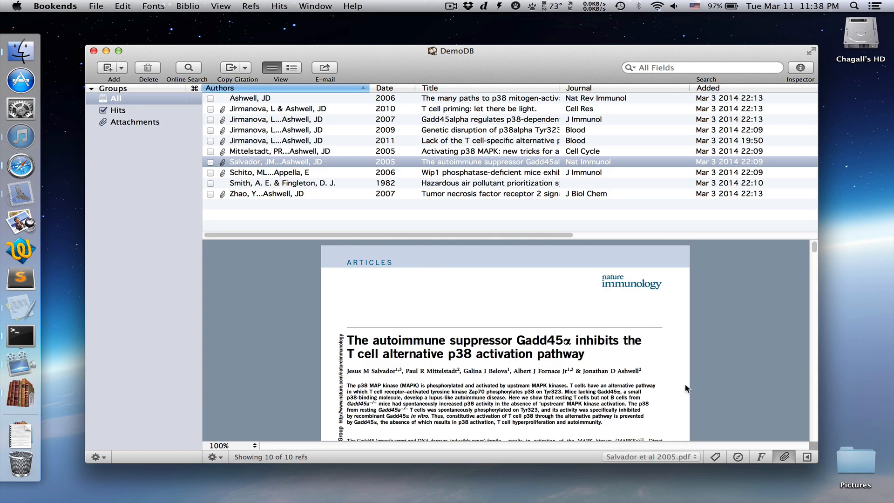